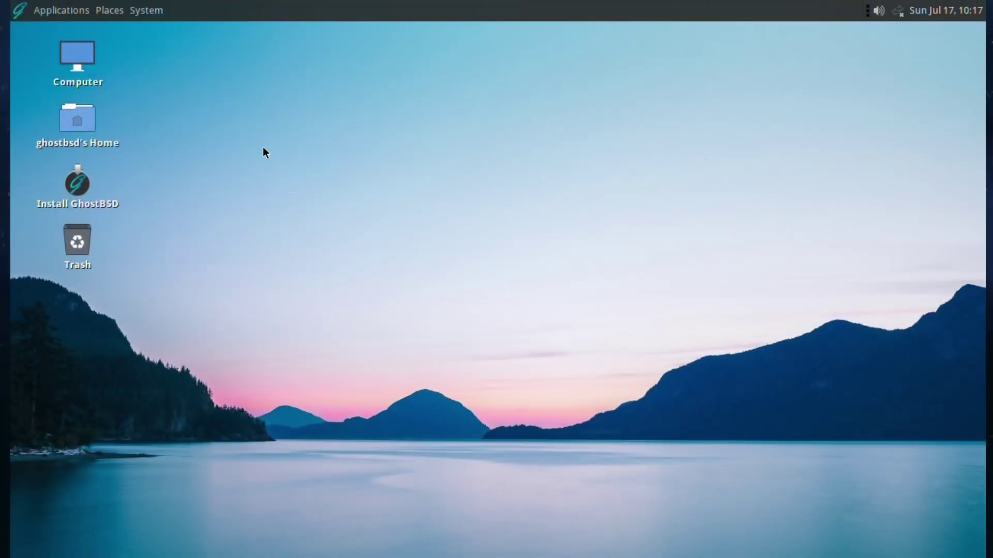
# Launch Station Tweak from System > Preferences > Look and Feel
pyautogui.click(142, 10)
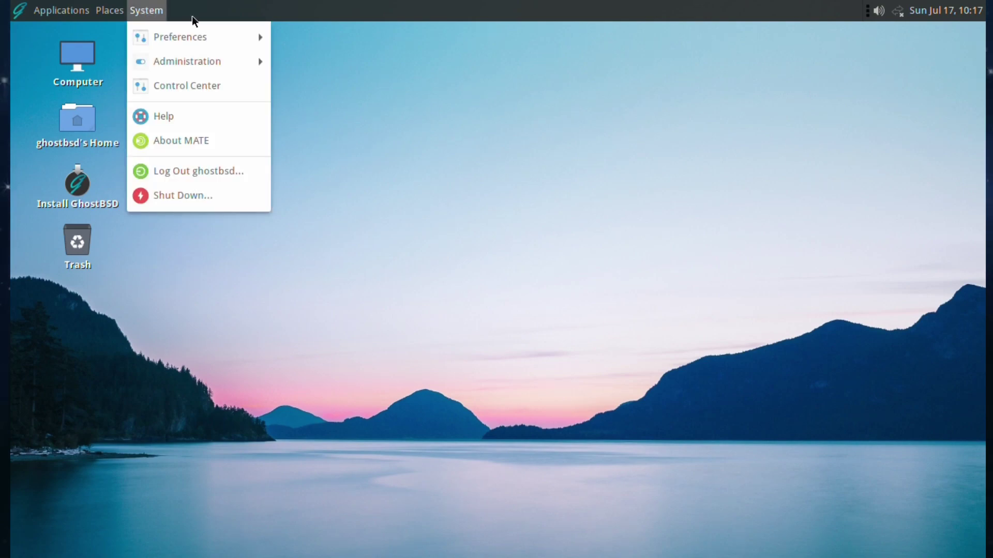
pyautogui.moveTo(204, 37)
pyautogui.moveTo(326, 90)
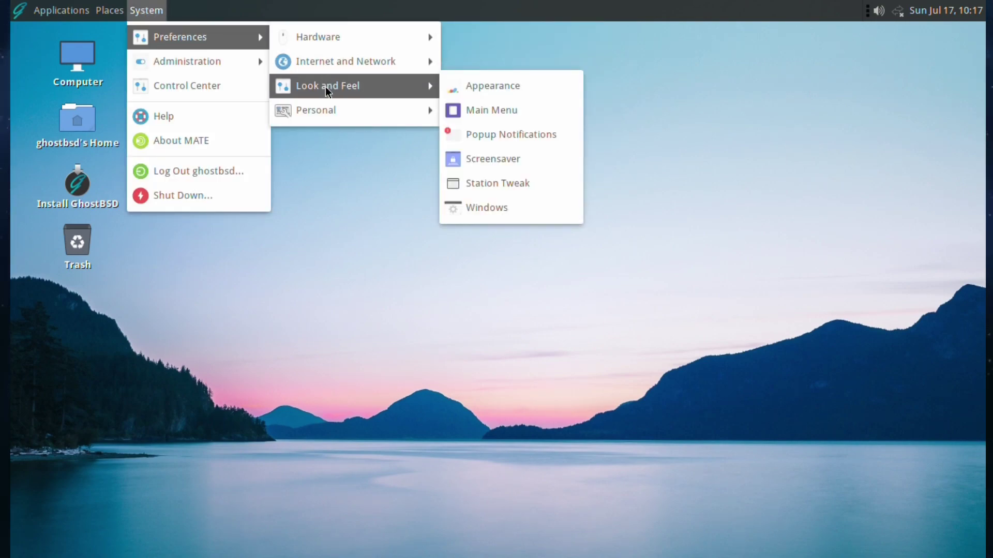
pyautogui.click(481, 184)
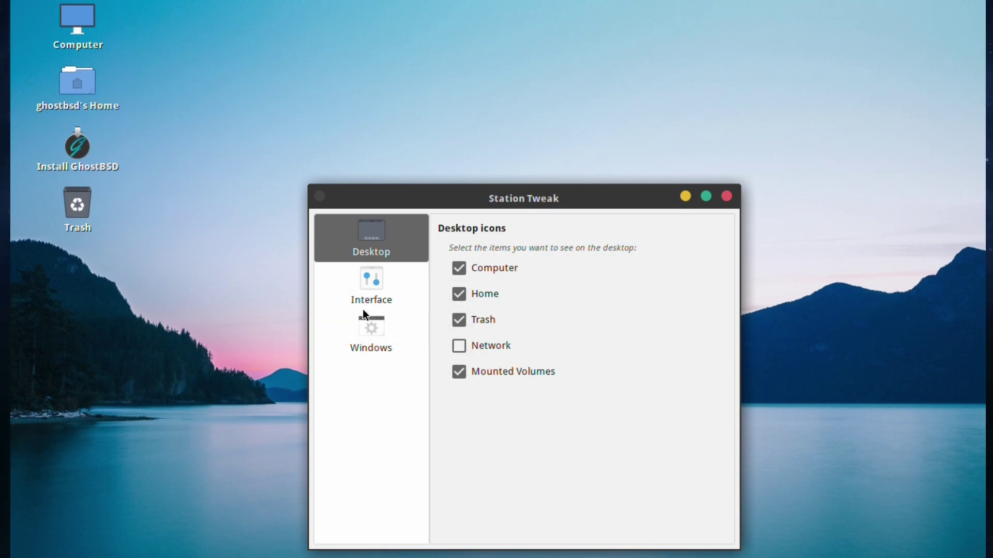
# Browse the Interface and Windows pages, then toggle the Computer desktop icon off and on
pyautogui.click(370, 276)
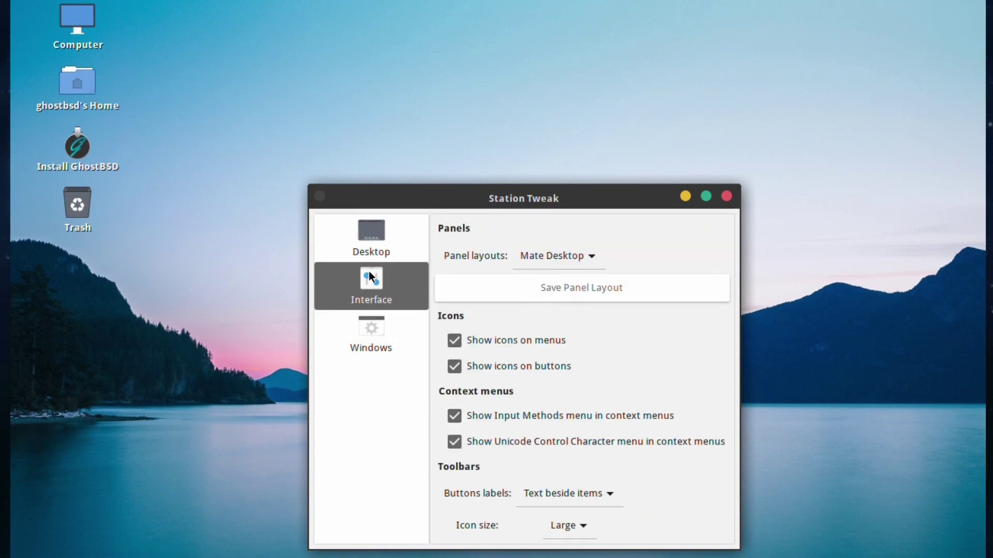
pyautogui.click(373, 325)
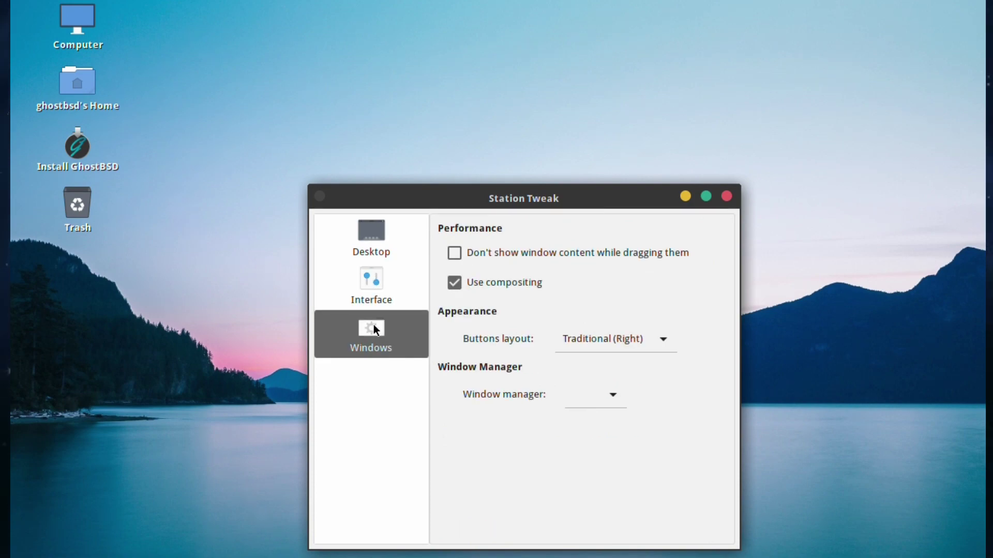
pyautogui.click(377, 237)
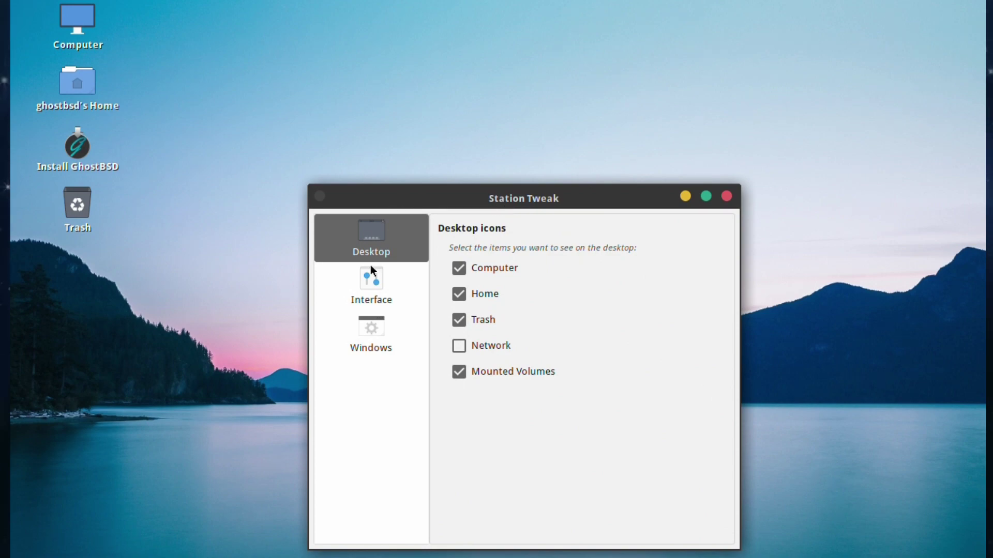
pyautogui.click(459, 268)
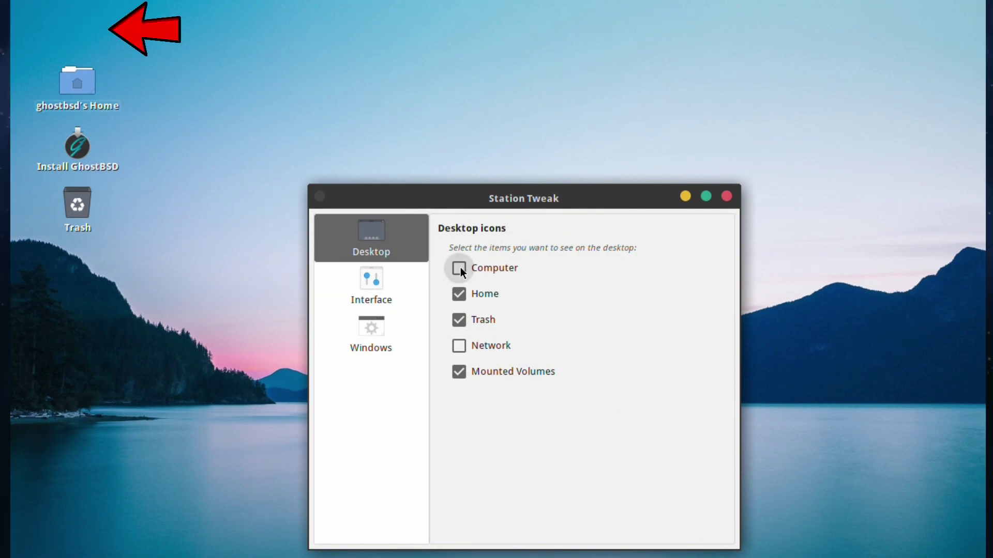
pyautogui.click(459, 269)
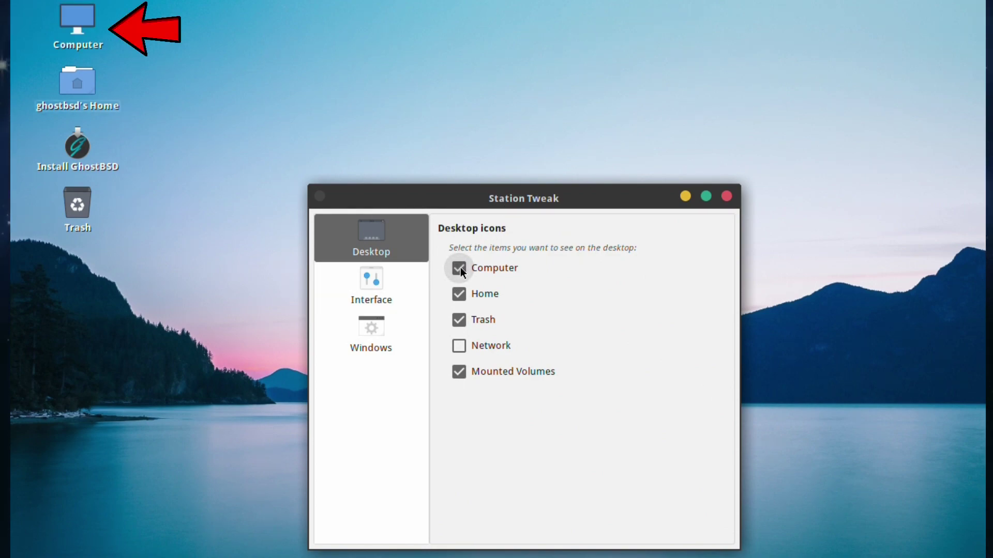
pyautogui.click(459, 268)
pyautogui.click(459, 269)
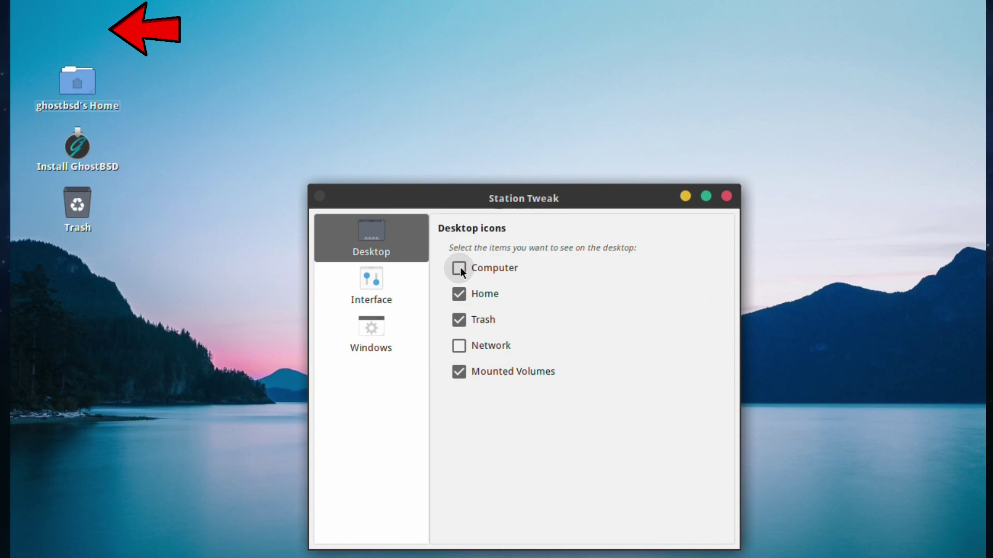
# Untick and re-tick Home, Trash and Mounted Volumes, leaving all five desktop icons shown
pyautogui.click(459, 294)
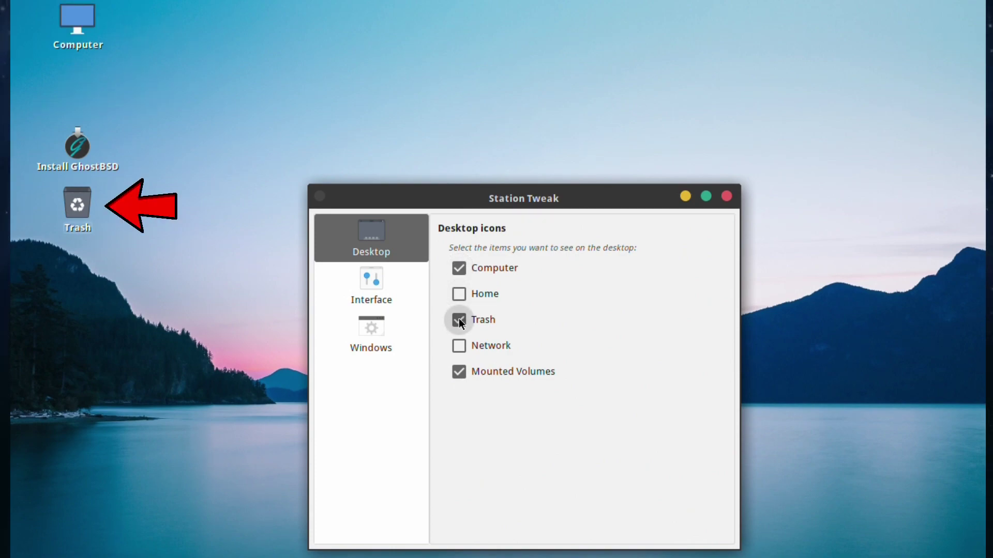
pyautogui.click(459, 319)
pyautogui.click(463, 373)
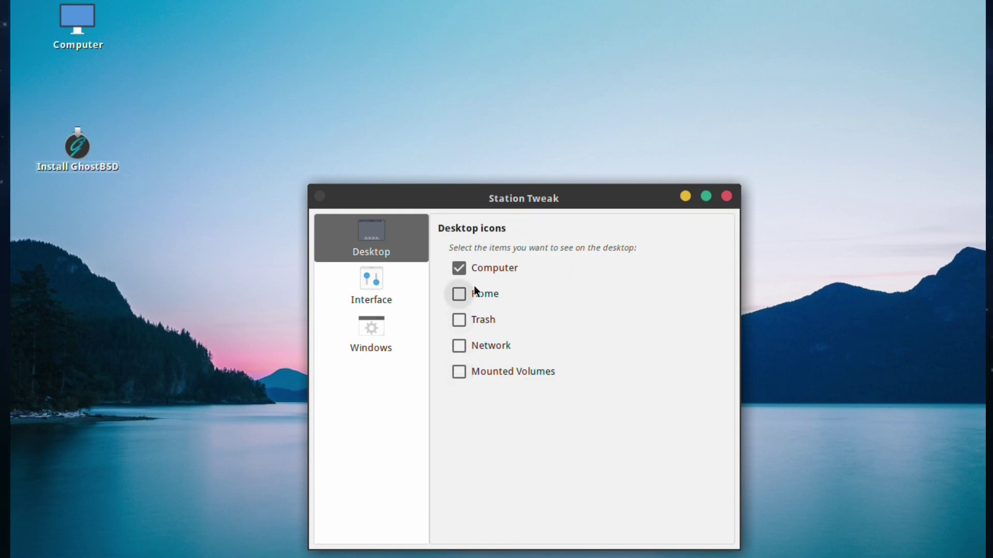
pyautogui.click(465, 267)
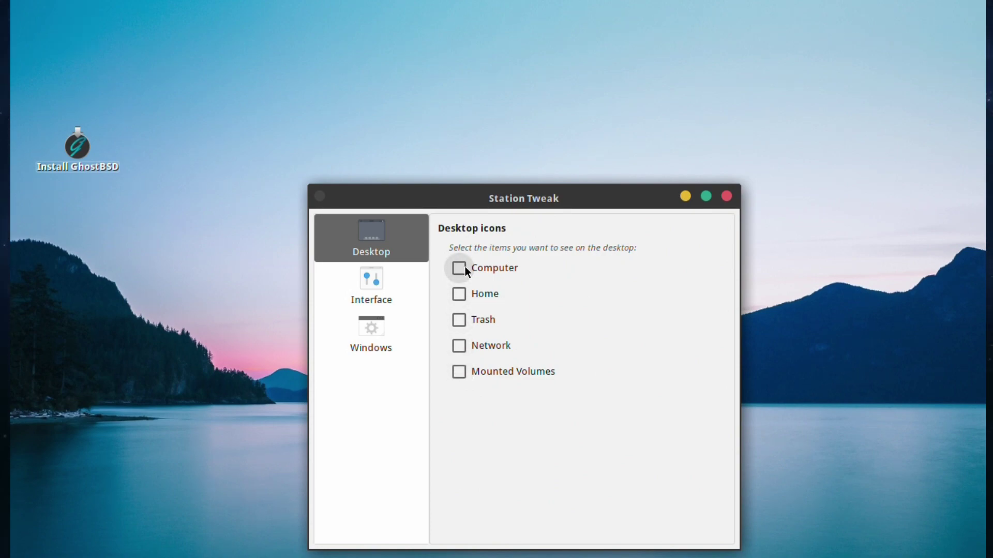
pyautogui.click(464, 266)
pyautogui.click(460, 294)
pyautogui.click(462, 319)
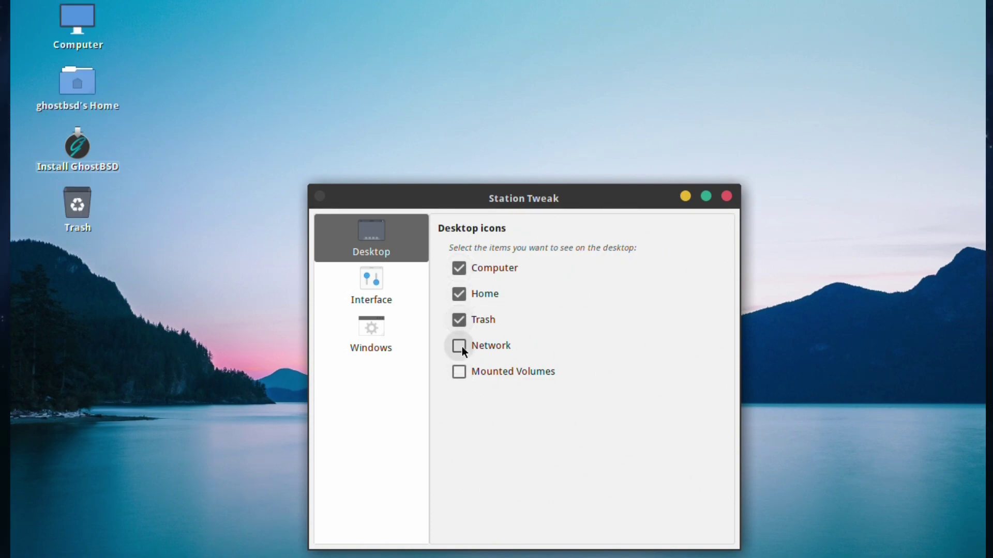
pyautogui.click(461, 374)
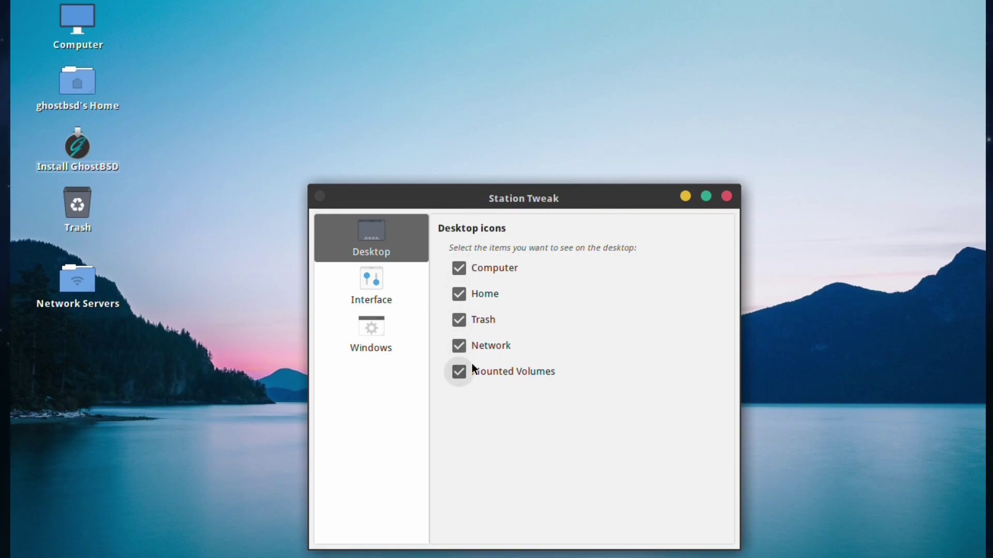
pyautogui.click(371, 287)
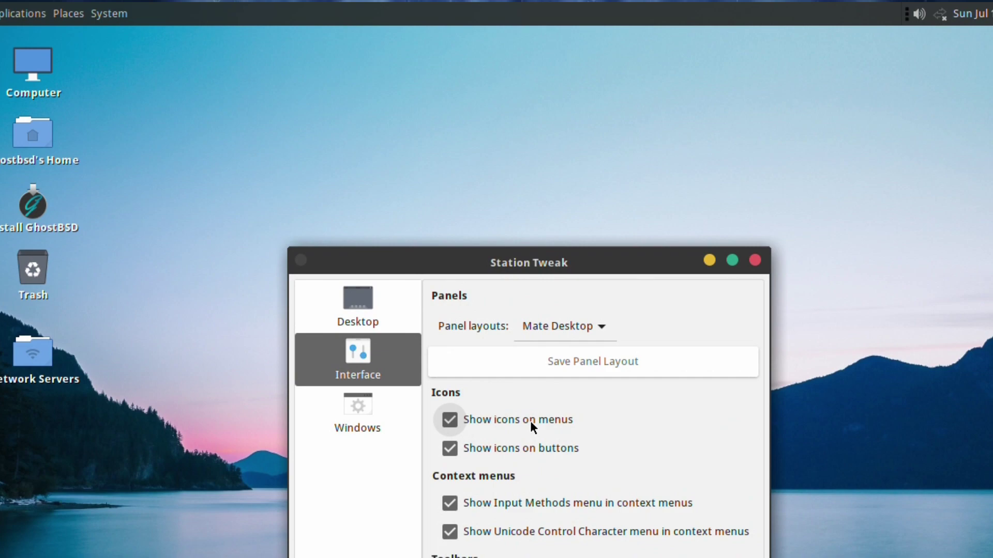
# Untick Show icons on menus and on buttons, checking the System menu before and after
pyautogui.click(110, 13)
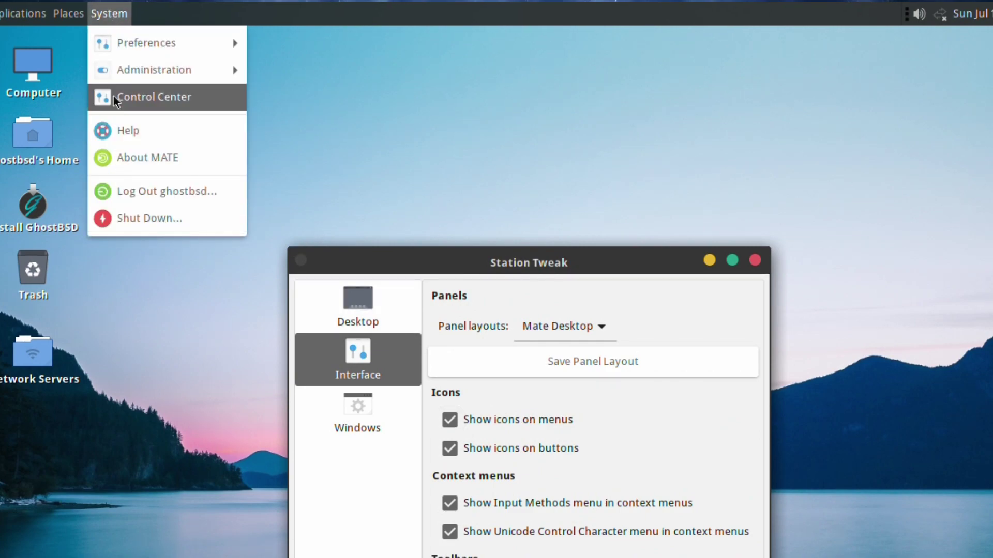
pyautogui.click(367, 145)
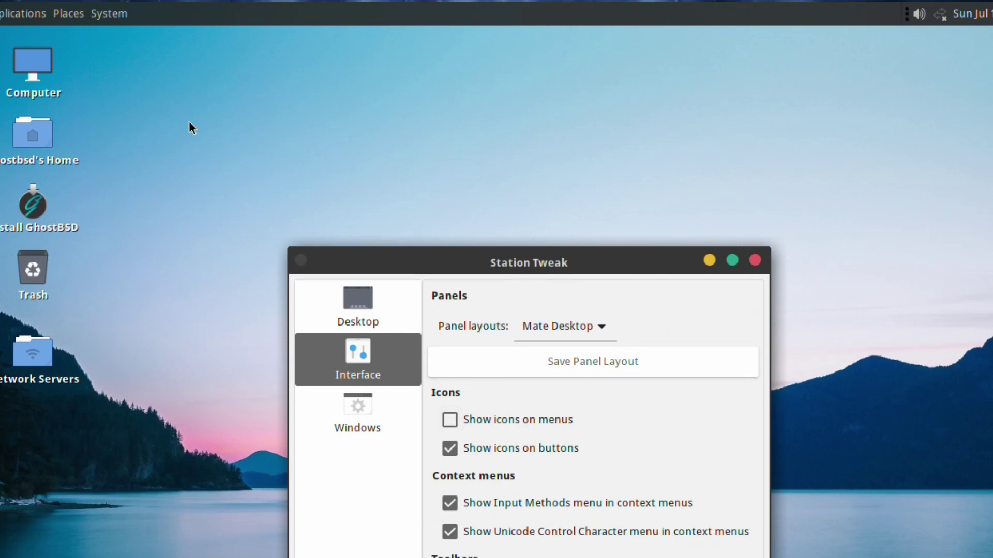
pyautogui.click(111, 14)
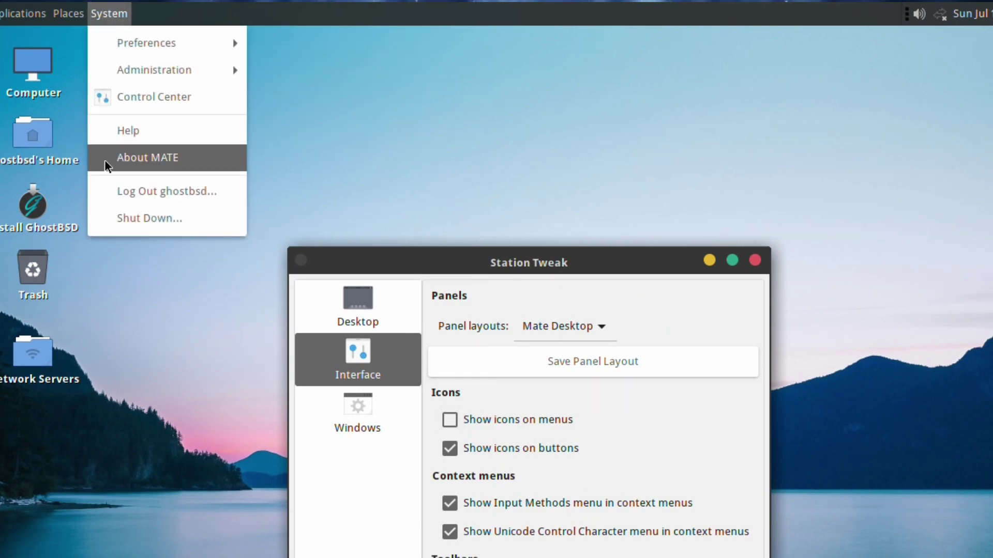
pyautogui.click(327, 158)
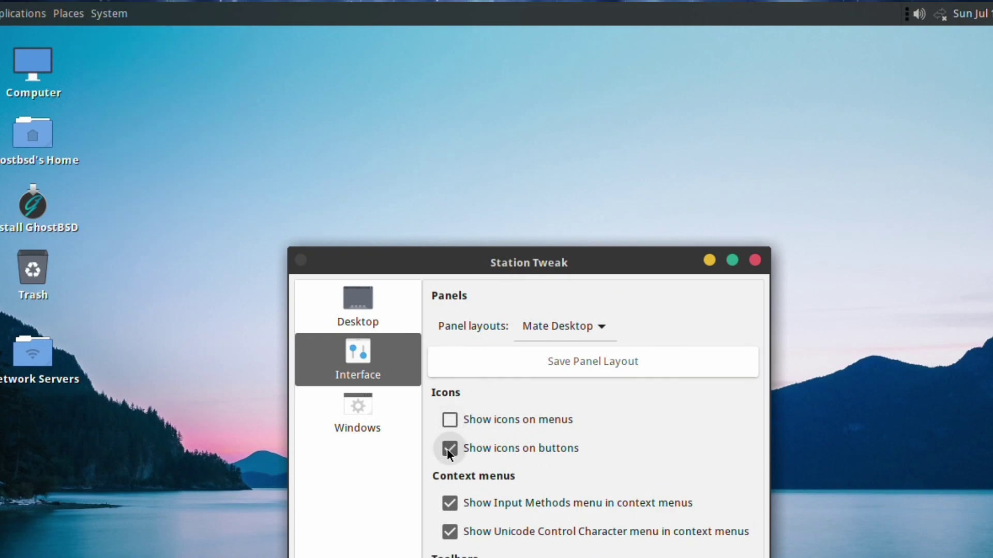
# Check the Log Out dialog's buttons, cancel it, and untick Show icons on buttons
pyautogui.click(101, 14)
pyautogui.click(150, 195)
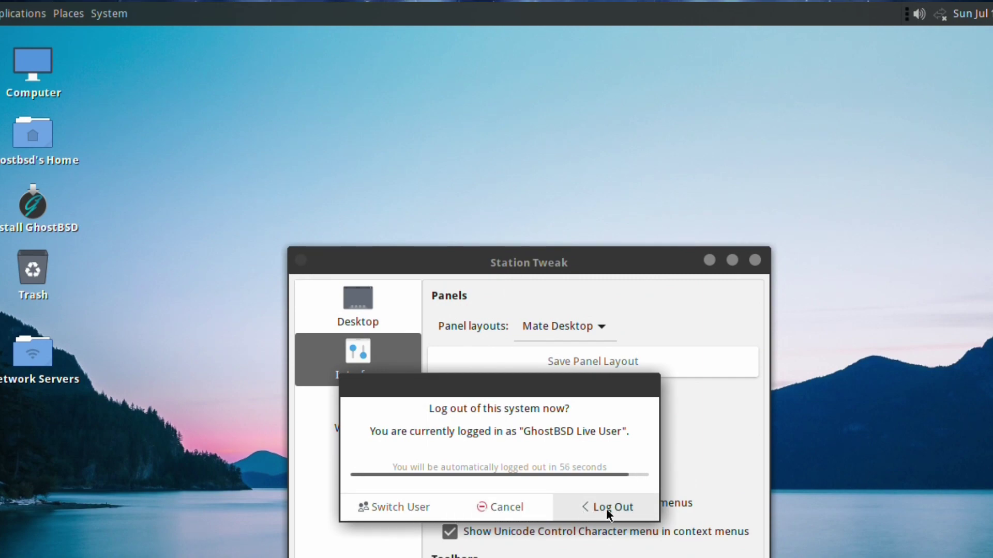
pyautogui.click(483, 501)
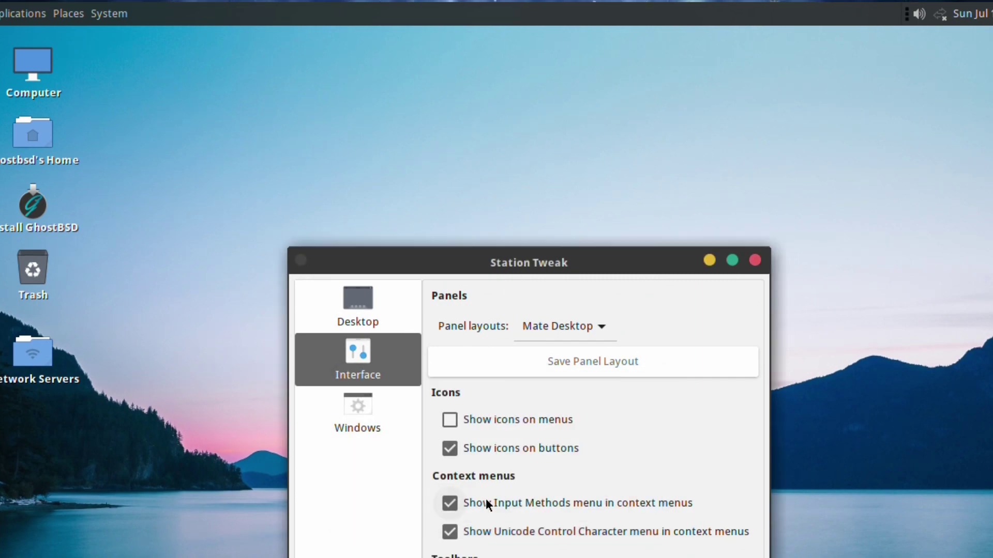
pyautogui.click(482, 449)
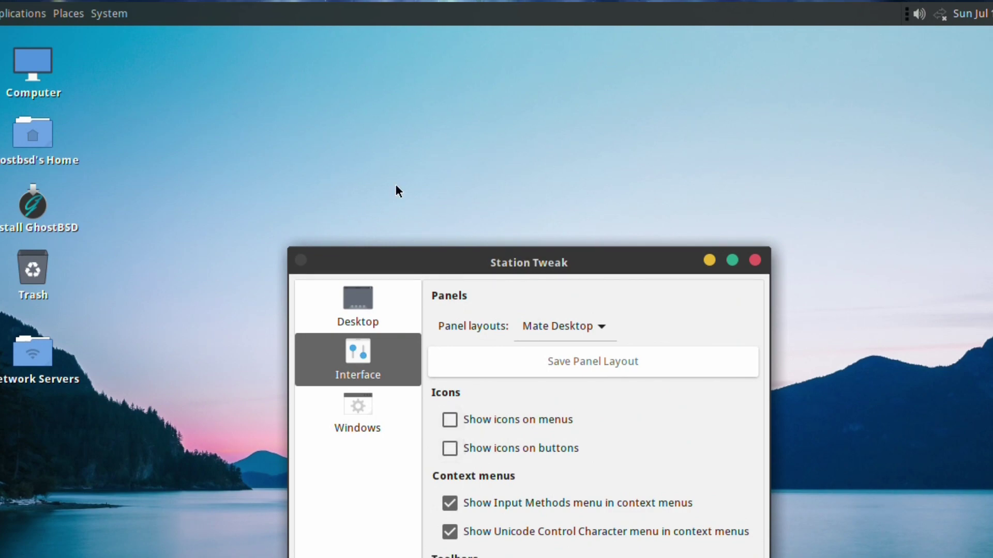
# Recheck the Log Out dialog without button icons, then tick Show icons on buttons again
pyautogui.click(116, 15)
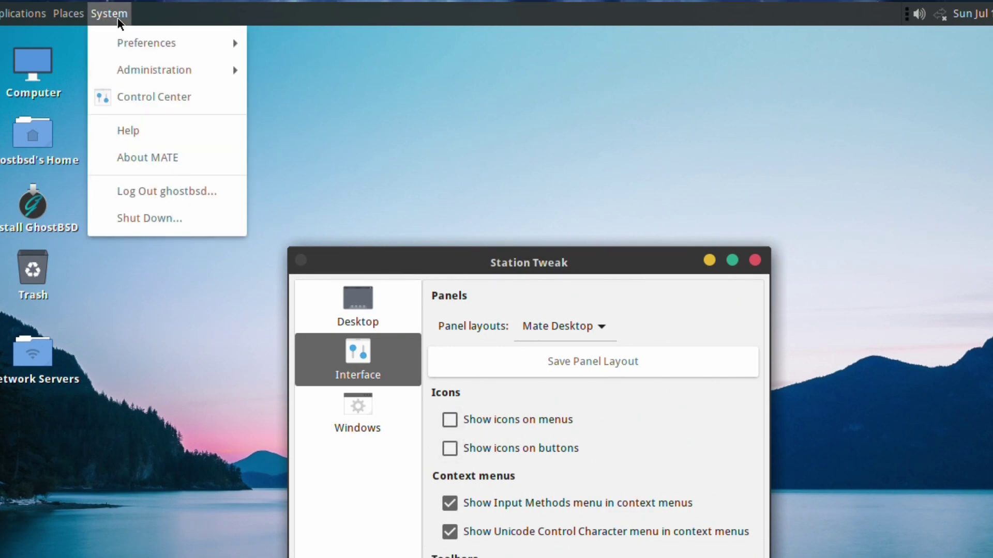
pyautogui.click(132, 192)
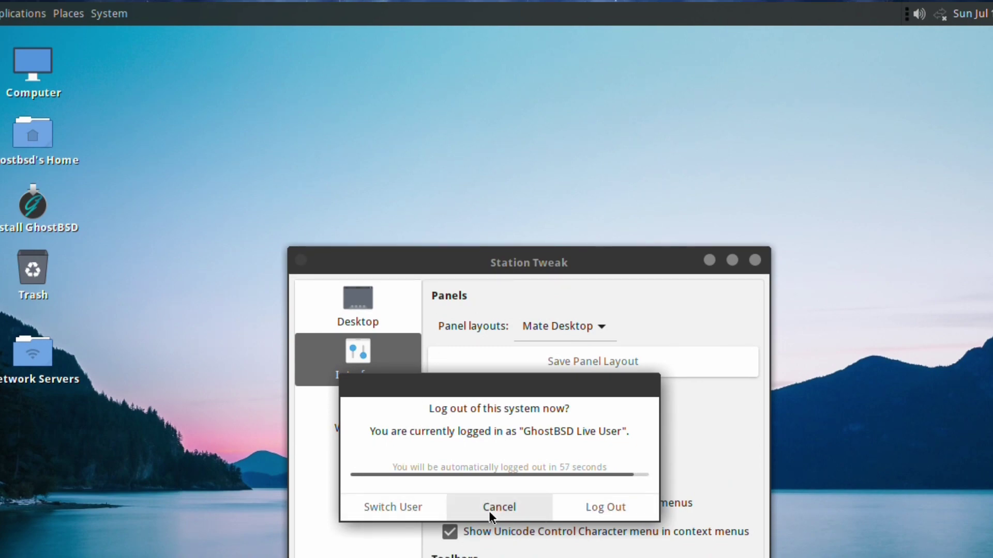
pyautogui.click(504, 505)
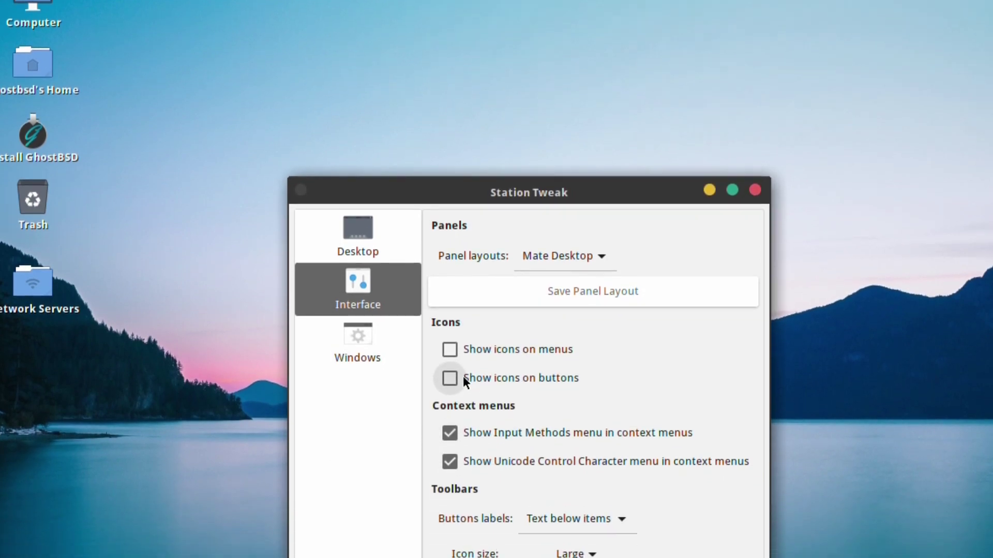
pyautogui.click(450, 448)
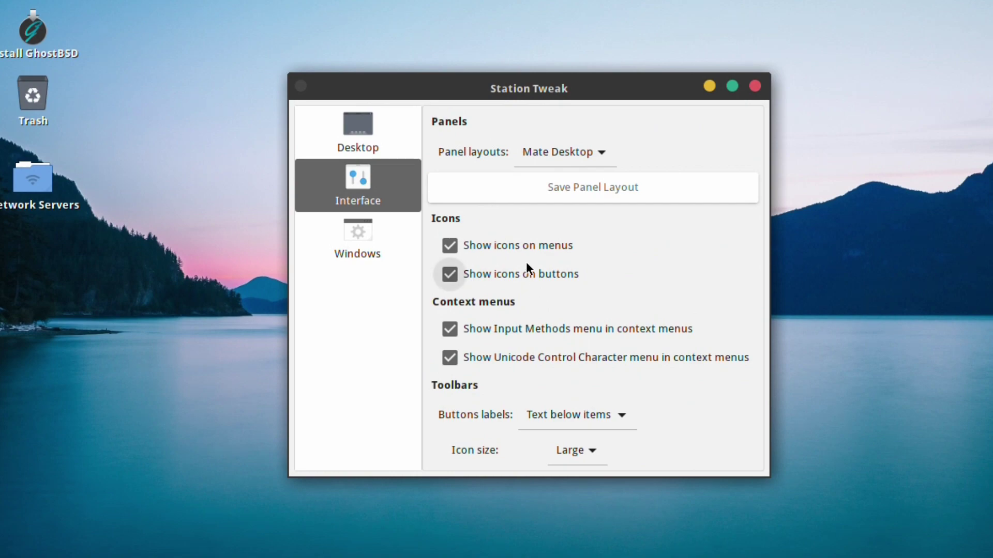
# Choose Windowy from the Panel layouts dropdown
pyautogui.click(572, 154)
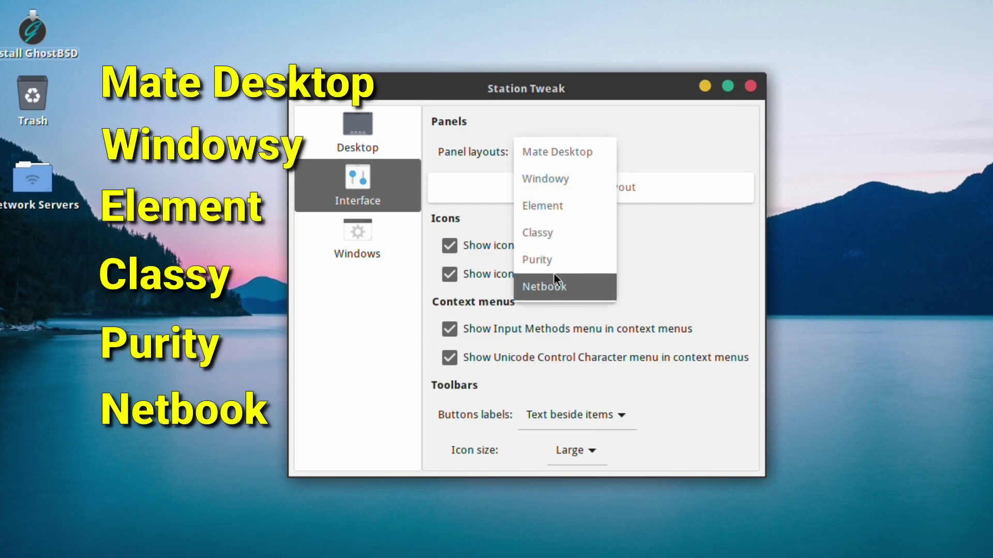
pyautogui.click(596, 108)
pyautogui.click(563, 153)
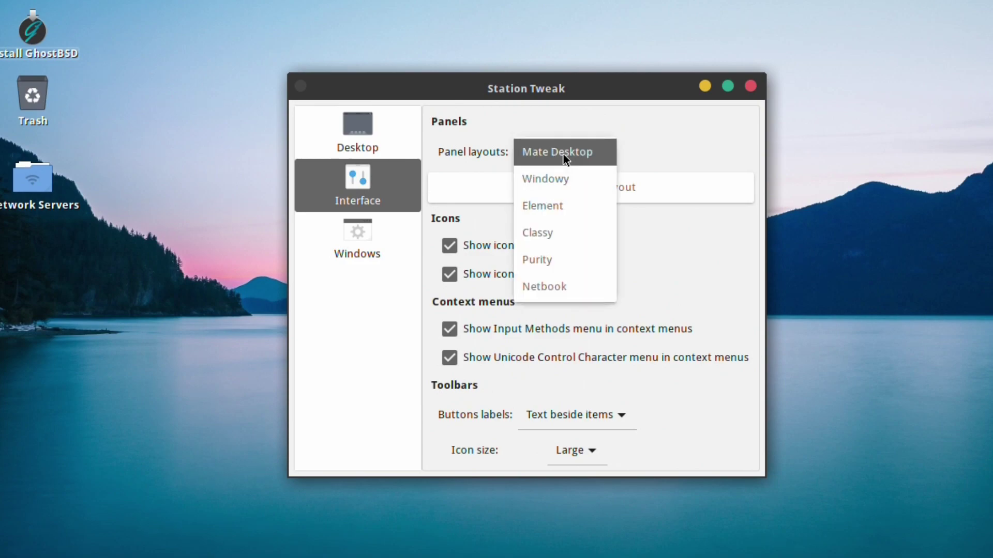
pyautogui.click(549, 175)
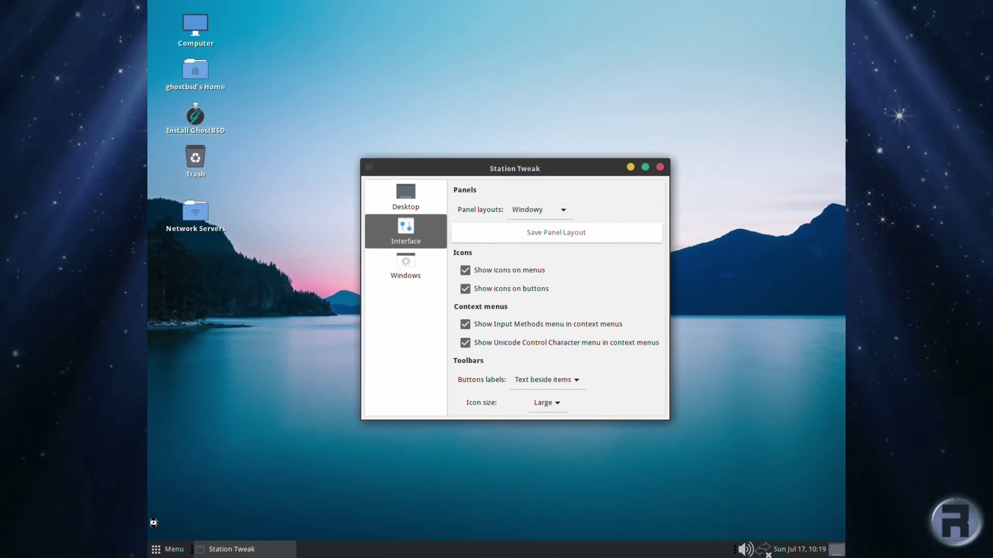
# Browse the Windowy layout's bottom-left Menu categories, then close the menu
pyautogui.click(160, 549)
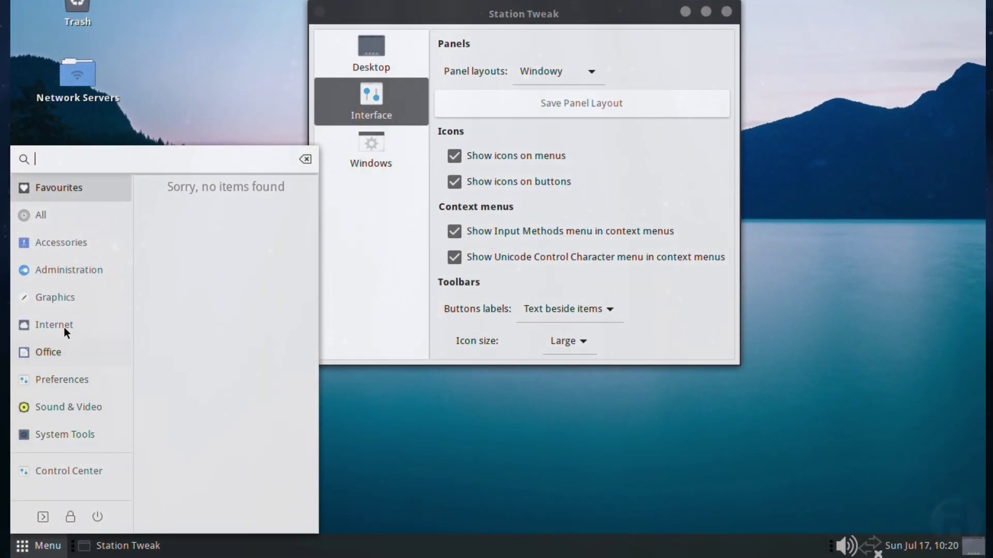
pyautogui.click(41, 215)
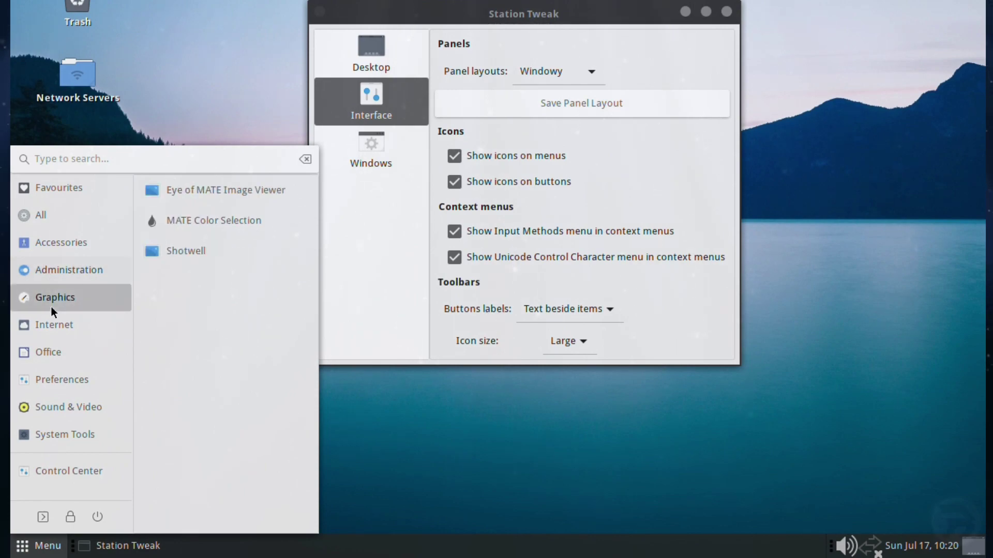
pyautogui.click(23, 546)
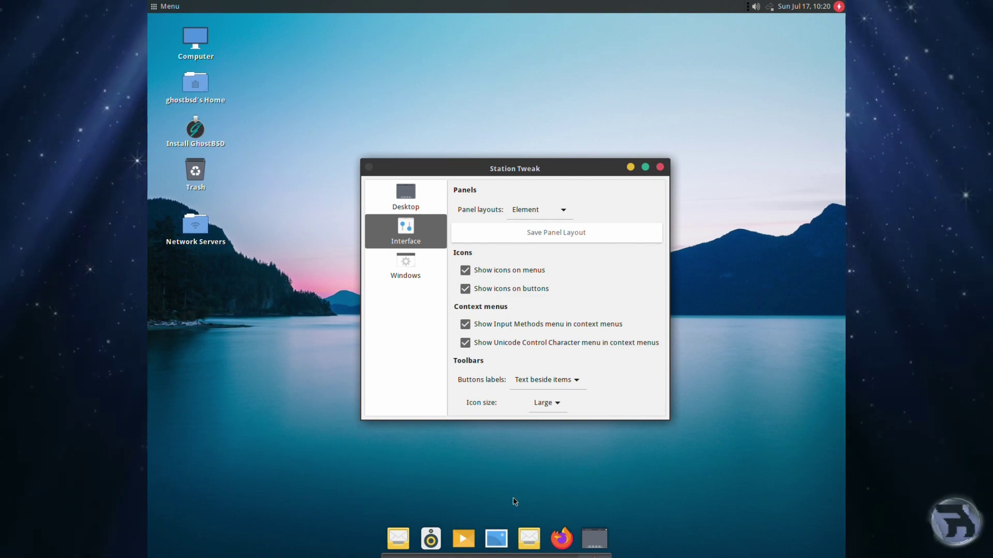
# Try the Element Menu and Eye of MATE from the dock, then choose the Classy layout
pyautogui.click(156, 7)
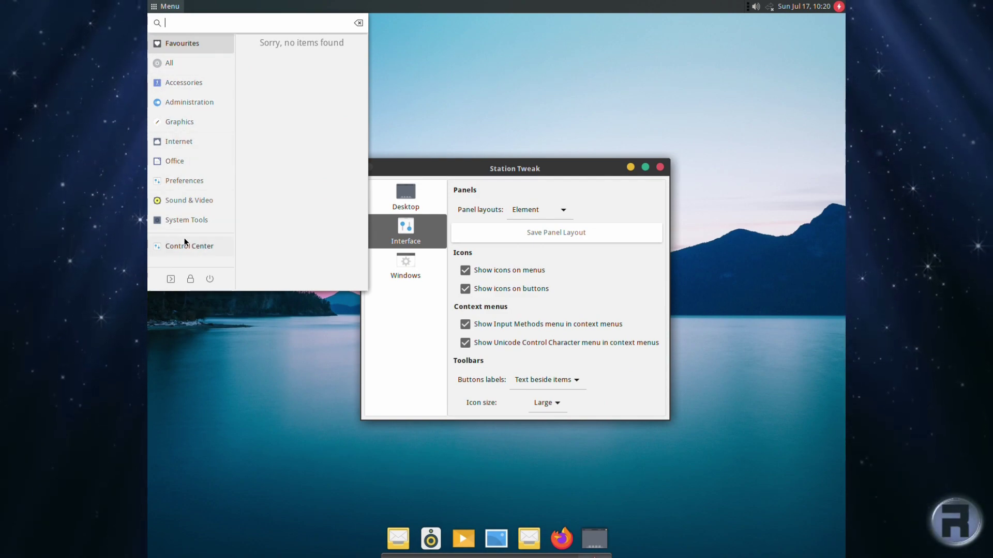
pyautogui.click(247, 337)
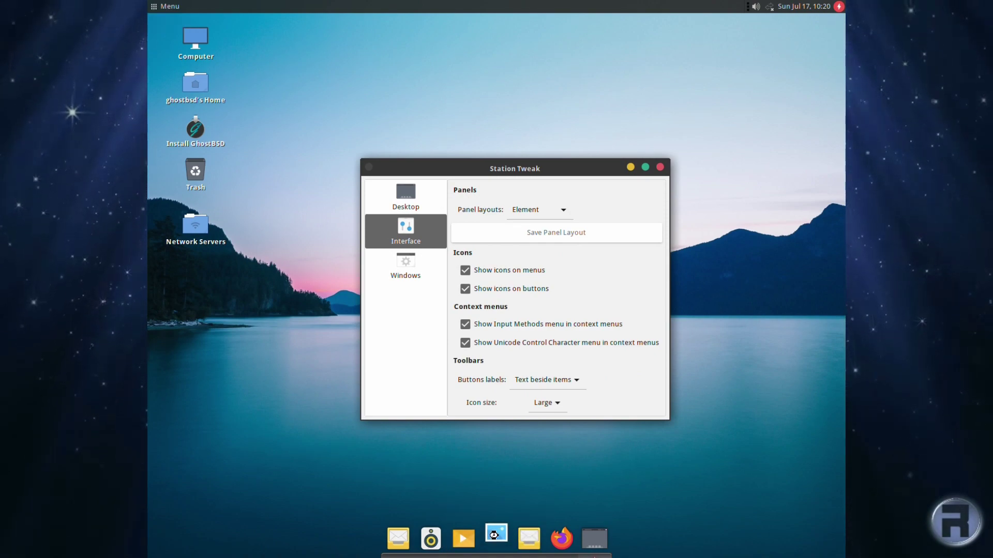
pyautogui.click(496, 538)
pyautogui.moveTo(537, 181); pyautogui.dragTo(432, 219)
pyautogui.click(530, 209)
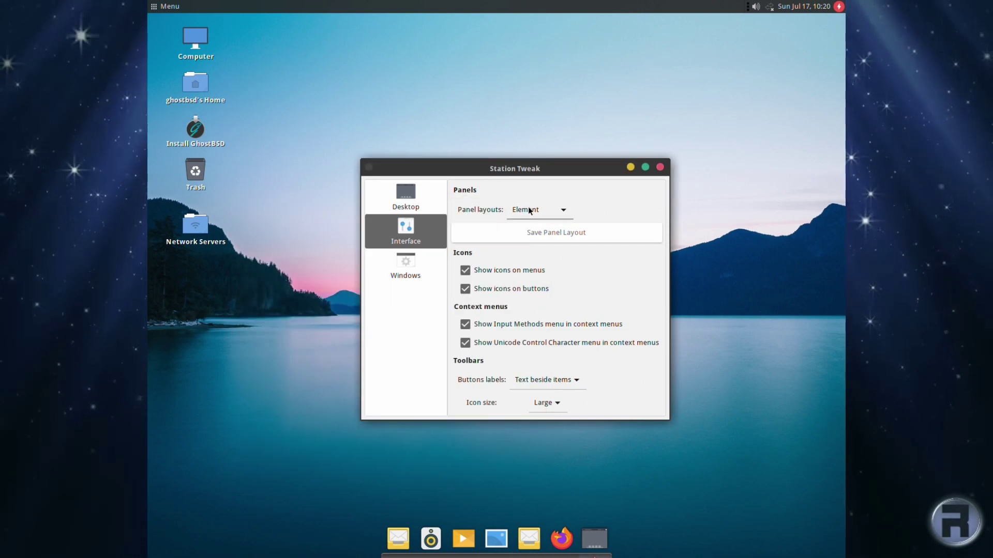
pyautogui.click(530, 210)
pyautogui.click(527, 231)
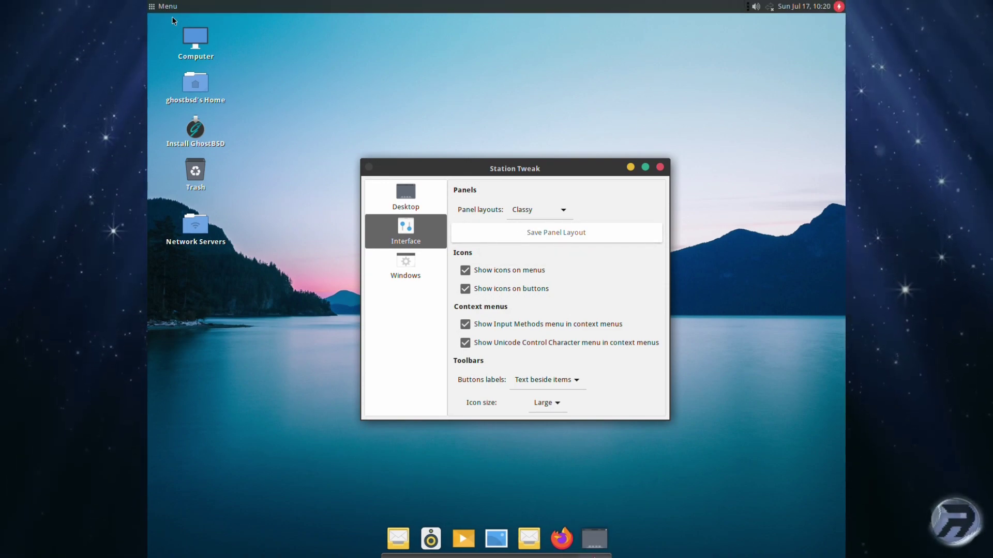
pyautogui.click(151, 6)
pyautogui.click(150, 6)
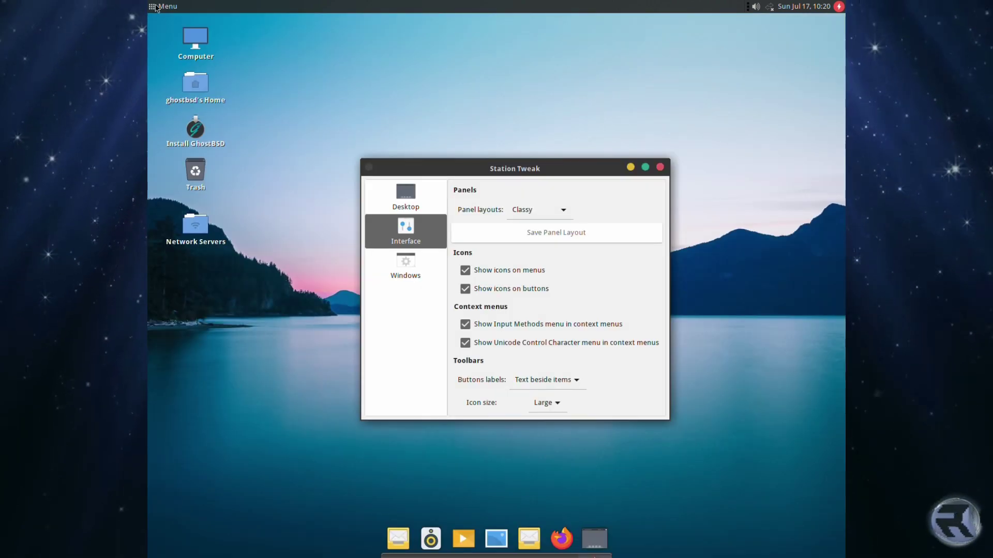
pyautogui.click(162, 6)
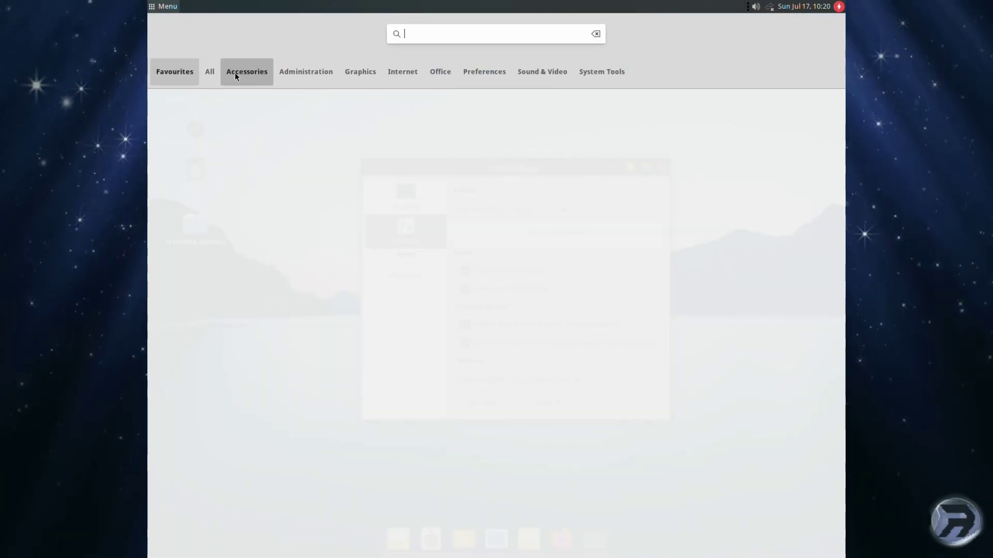
pyautogui.click(209, 76)
pyautogui.click(251, 71)
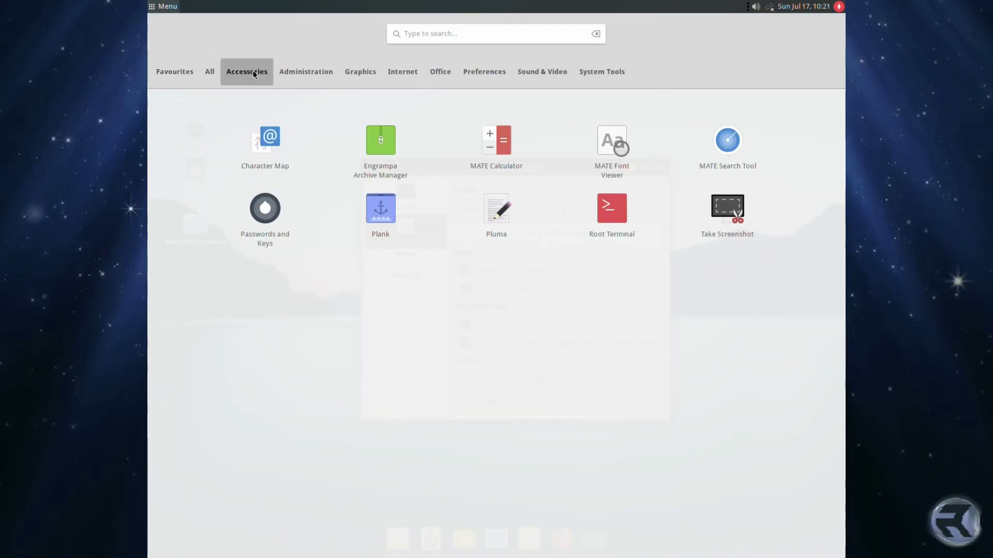
pyautogui.click(304, 72)
pyautogui.click(360, 73)
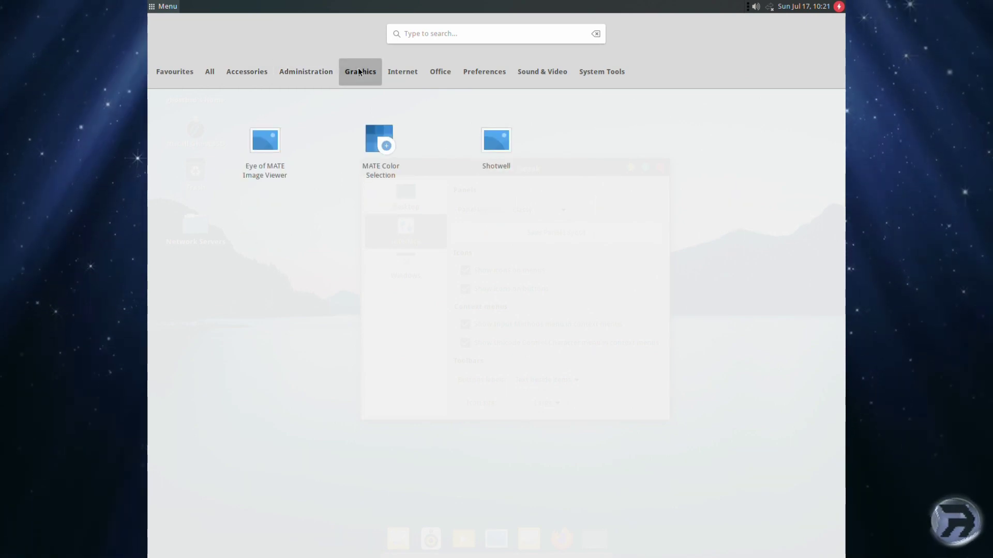
pyautogui.click(402, 72)
pyautogui.click(439, 72)
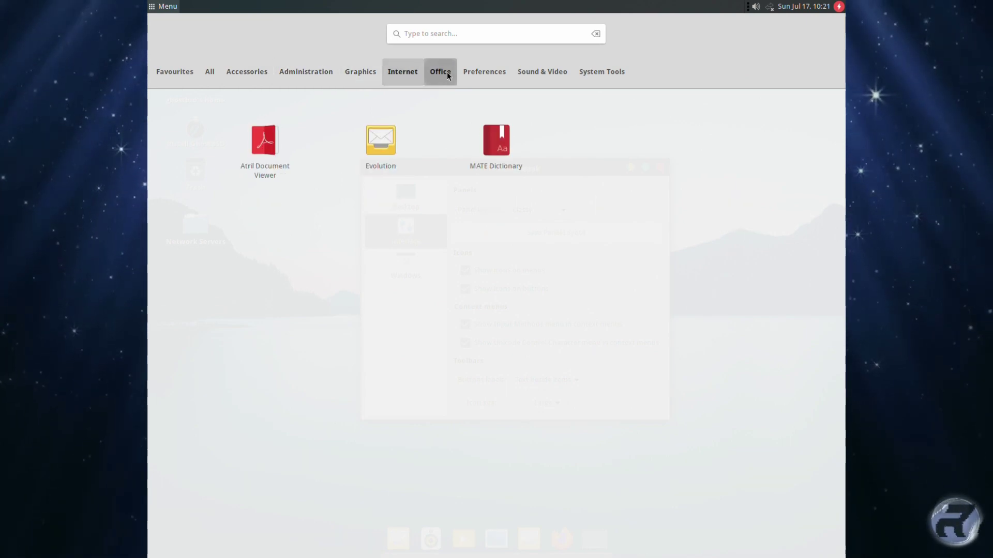
pyautogui.click(484, 73)
pyautogui.click(538, 73)
pyautogui.click(604, 72)
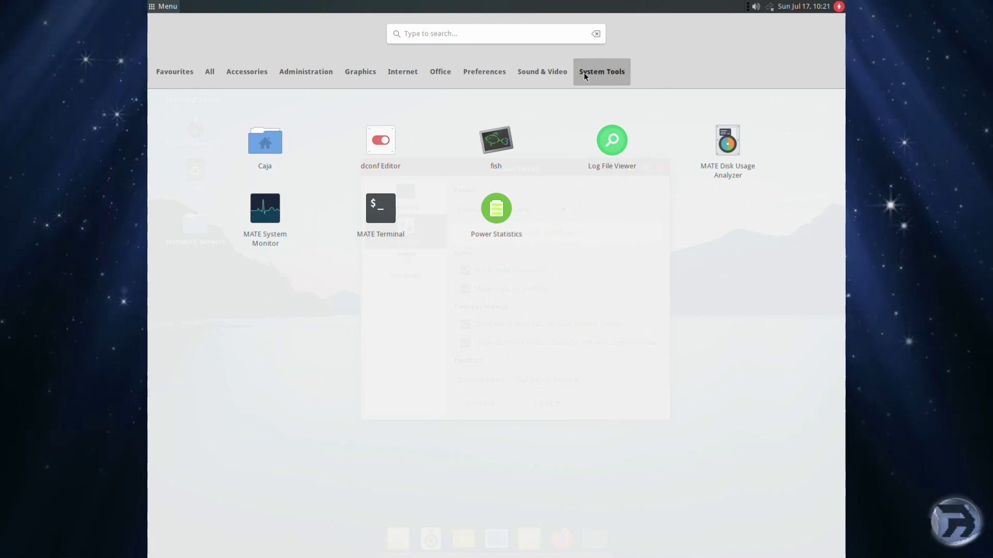
pyautogui.click(375, 207)
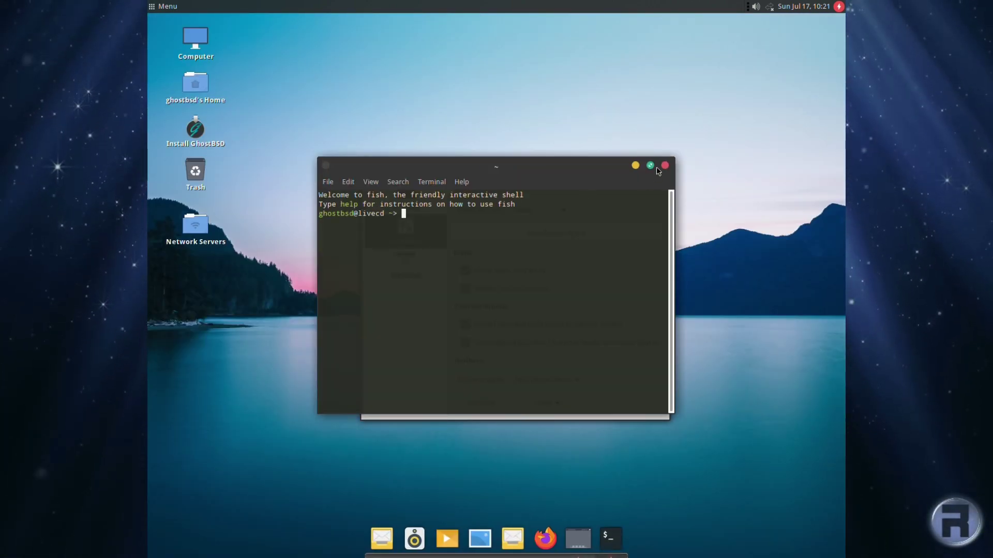
pyautogui.click(664, 166)
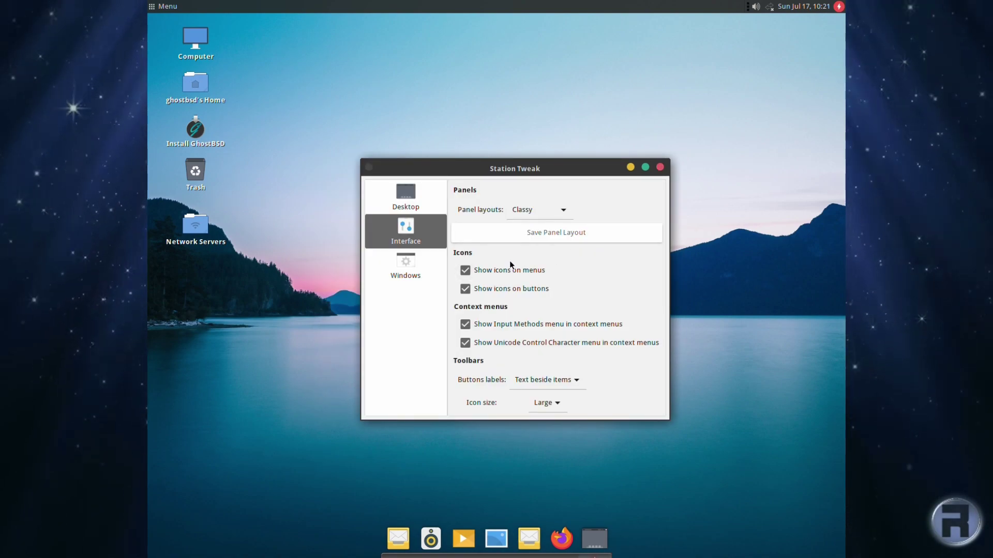
# Switch to the Purity layout and browse its bottom-left menu's cascading categories
pyautogui.click(518, 217)
pyautogui.click(524, 226)
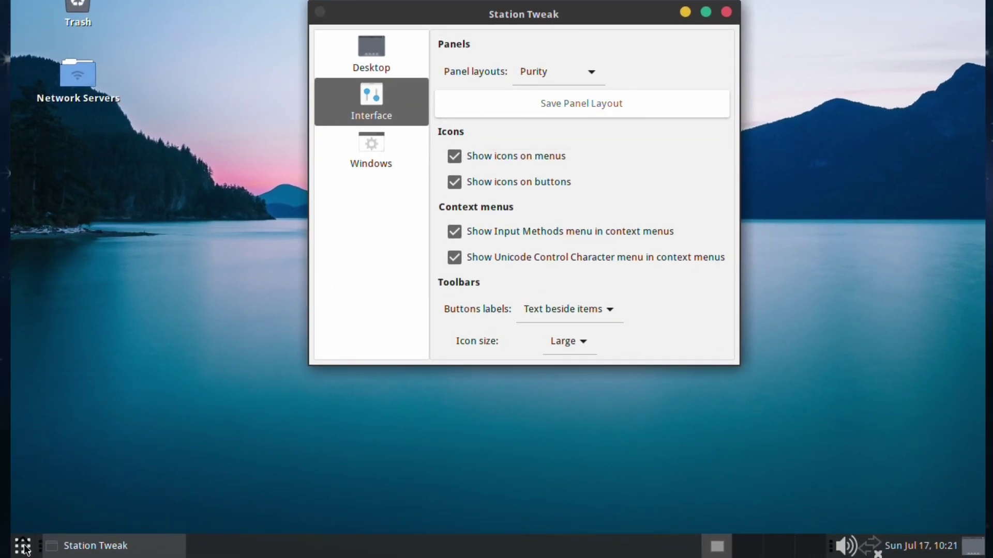
pyautogui.click(23, 546)
pyautogui.moveTo(65, 369)
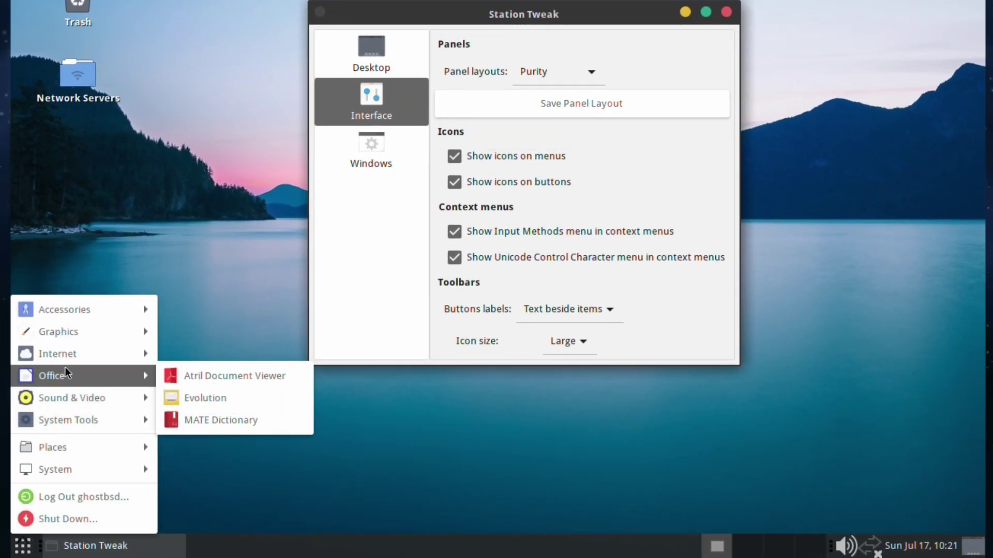
pyautogui.moveTo(82, 301)
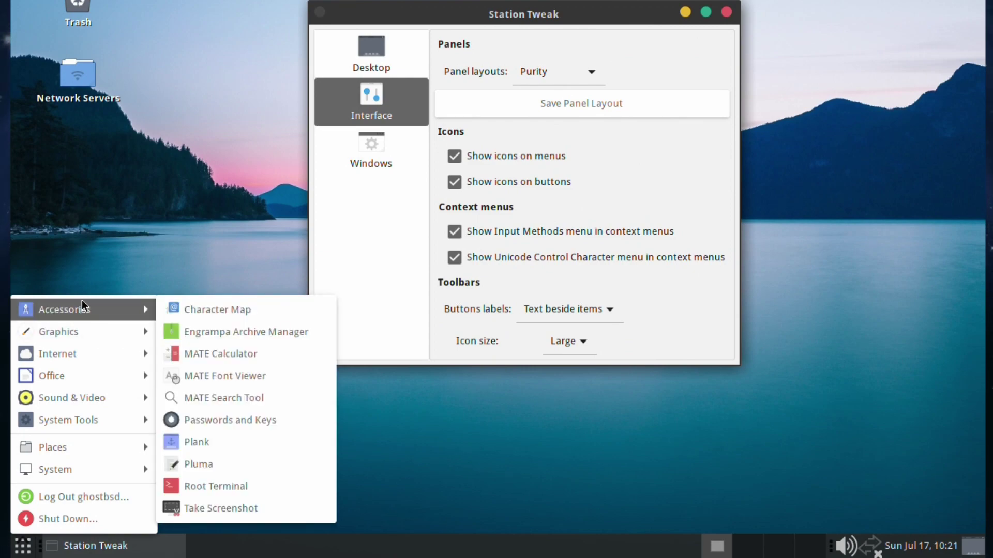
pyautogui.moveTo(70, 448)
pyautogui.moveTo(61, 478)
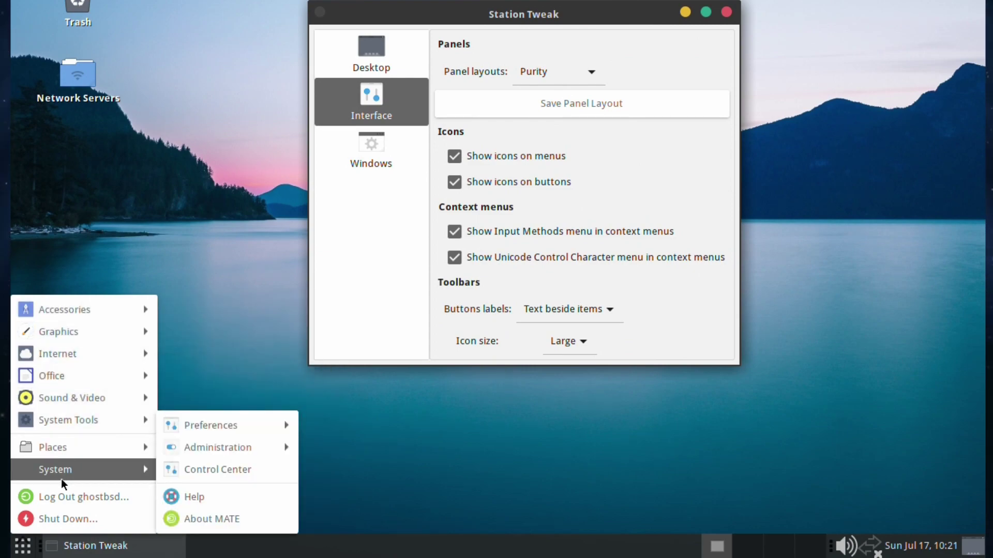
pyautogui.click(491, 446)
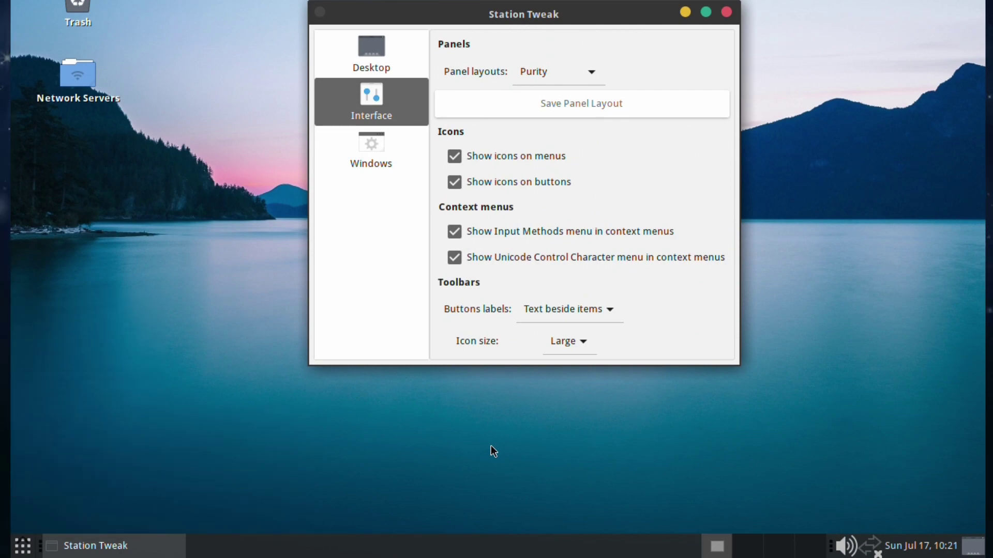
pyautogui.click(562, 71)
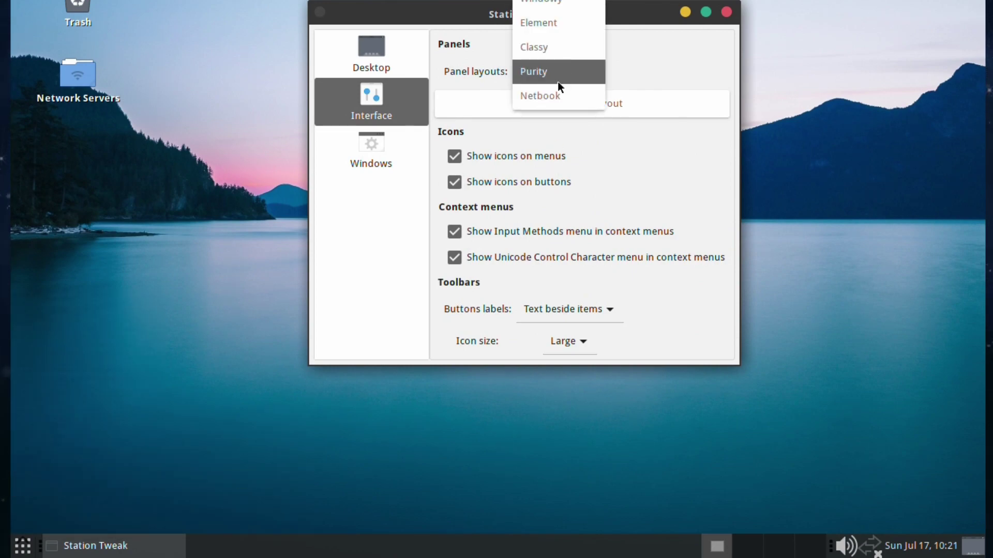
pyautogui.click(553, 95)
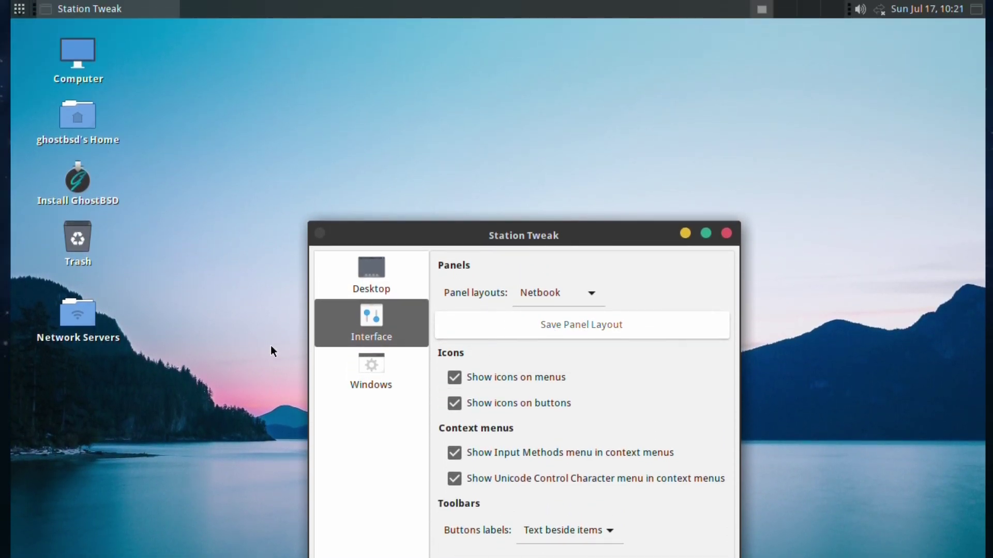
pyautogui.click(21, 9)
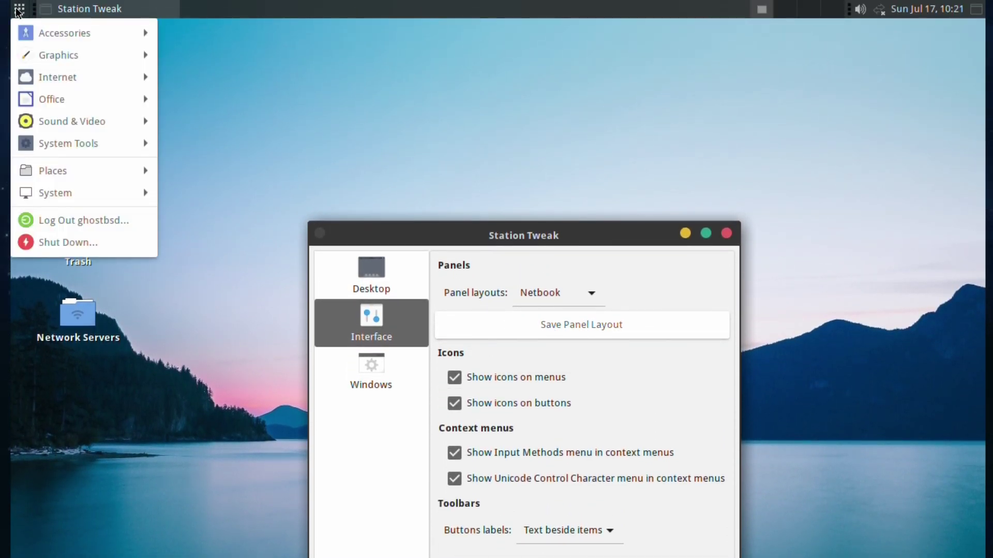
pyautogui.moveTo(40, 88)
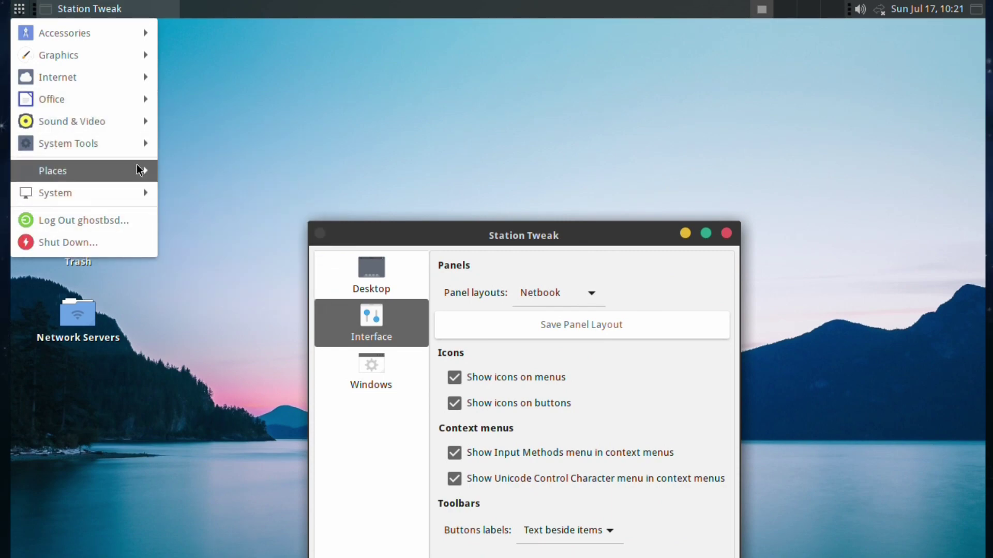
pyautogui.moveTo(133, 144)
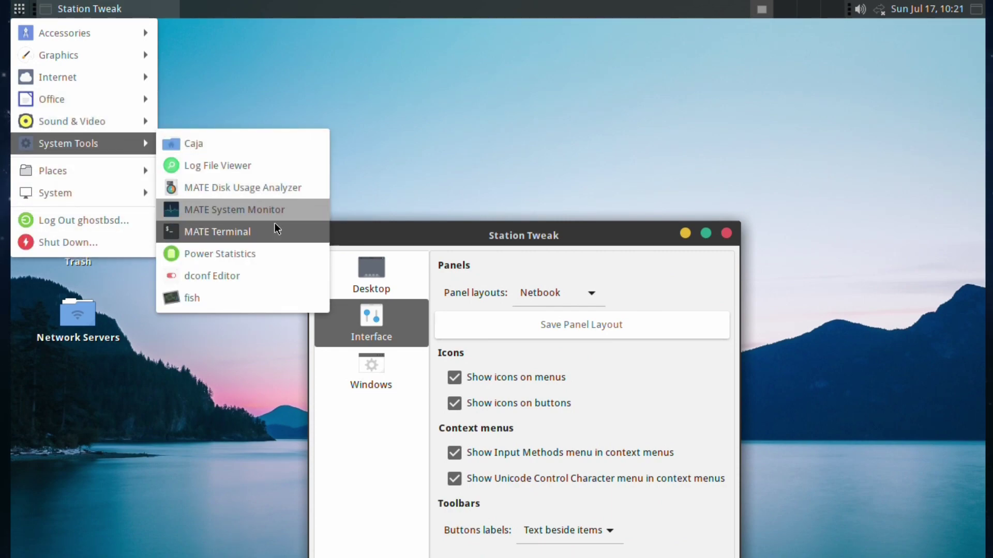
pyautogui.click(258, 234)
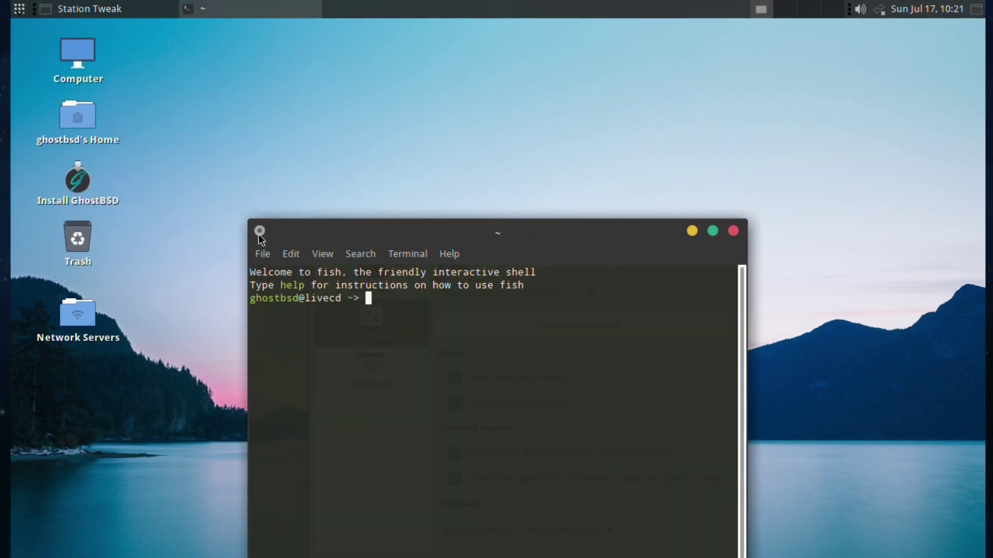
pyautogui.click(733, 232)
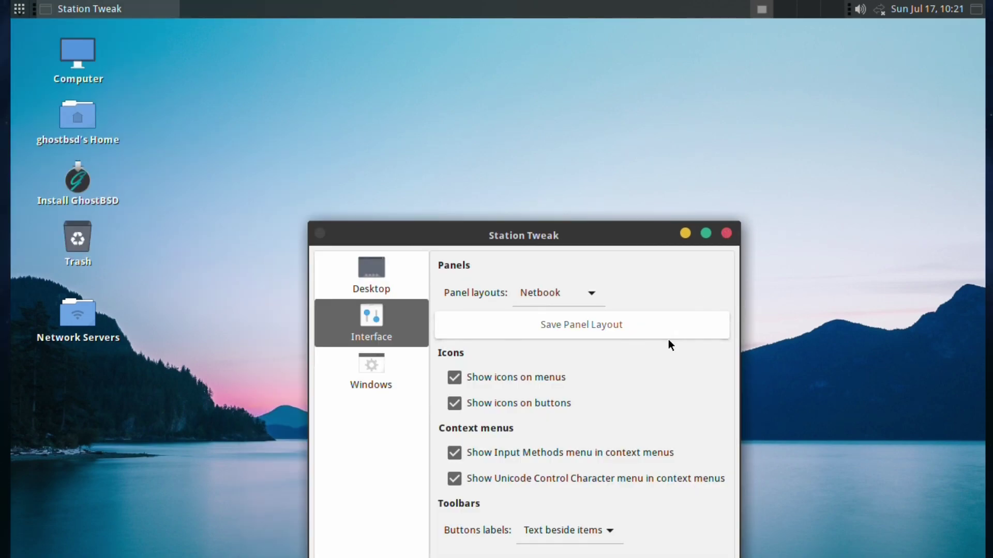
# Select the Mate Desktop layout, then toggle Icons and Context menus options off and back on
pyautogui.click(533, 290)
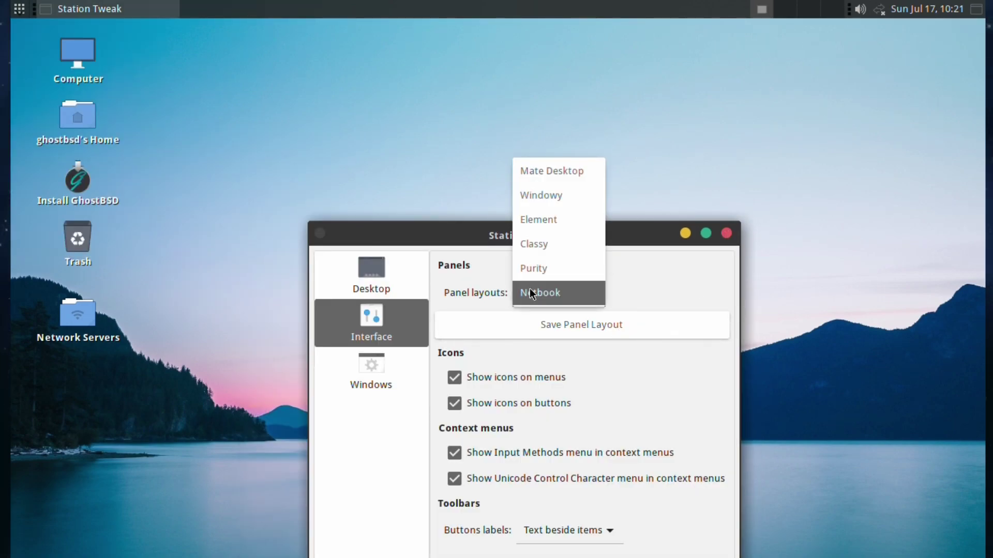
pyautogui.click(543, 174)
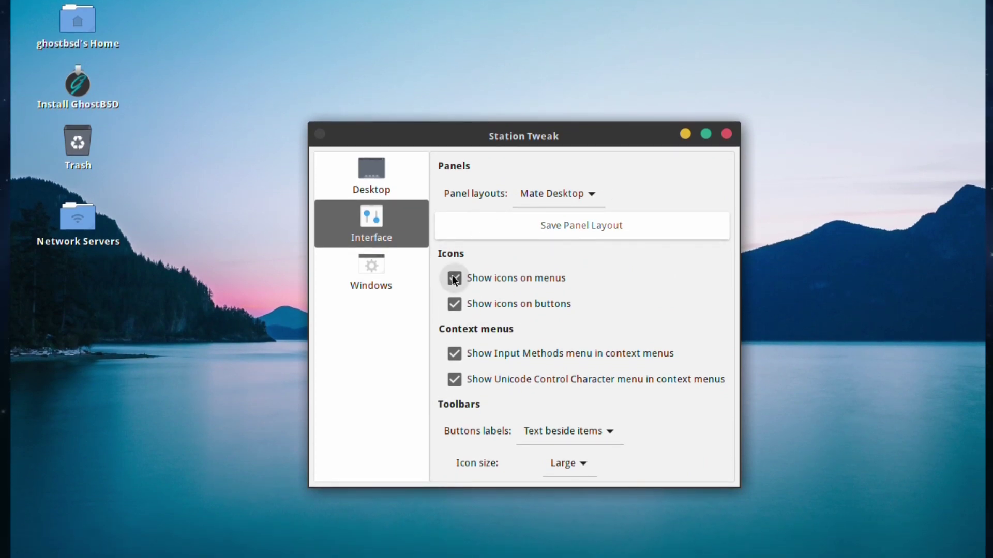
pyautogui.click(455, 304)
pyautogui.click(455, 353)
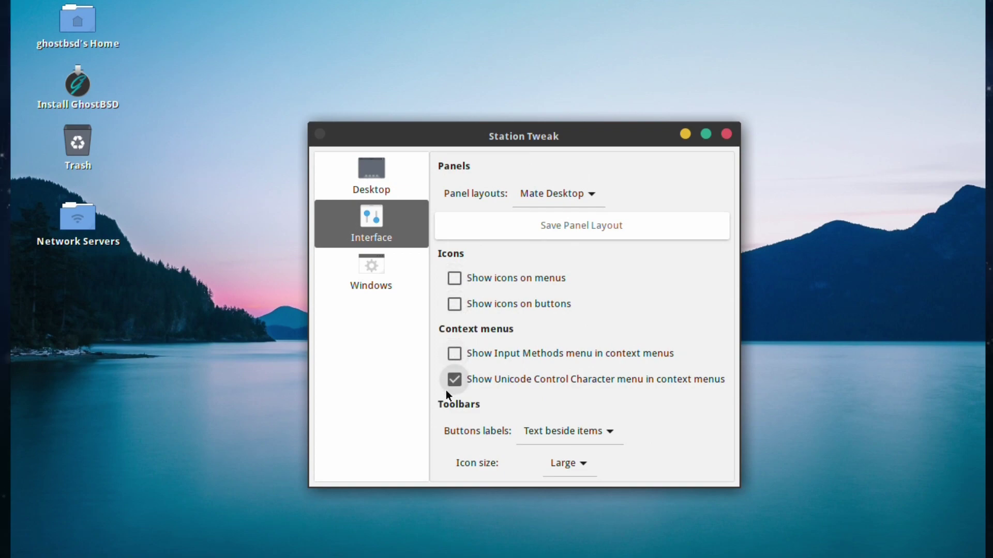
pyautogui.click(454, 384)
pyautogui.click(454, 380)
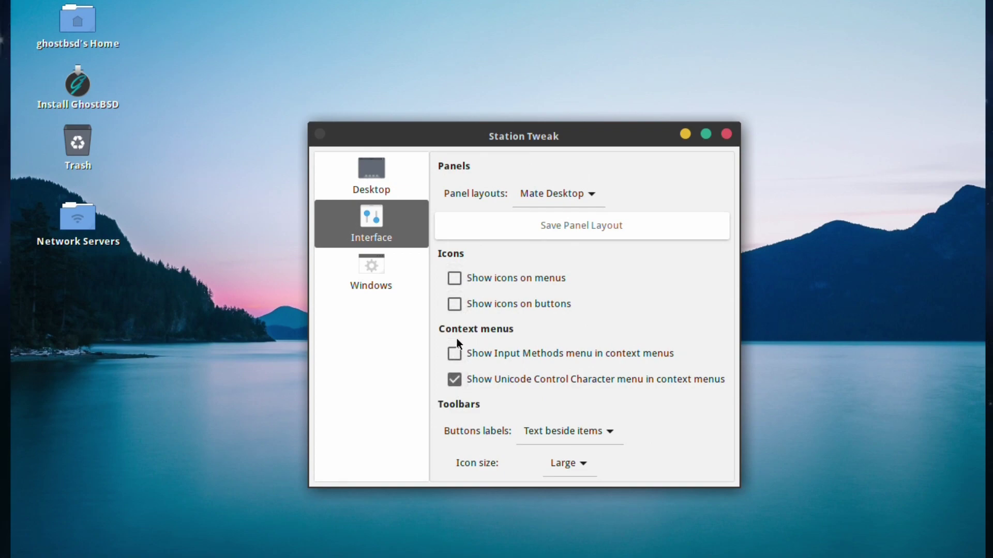
pyautogui.click(455, 279)
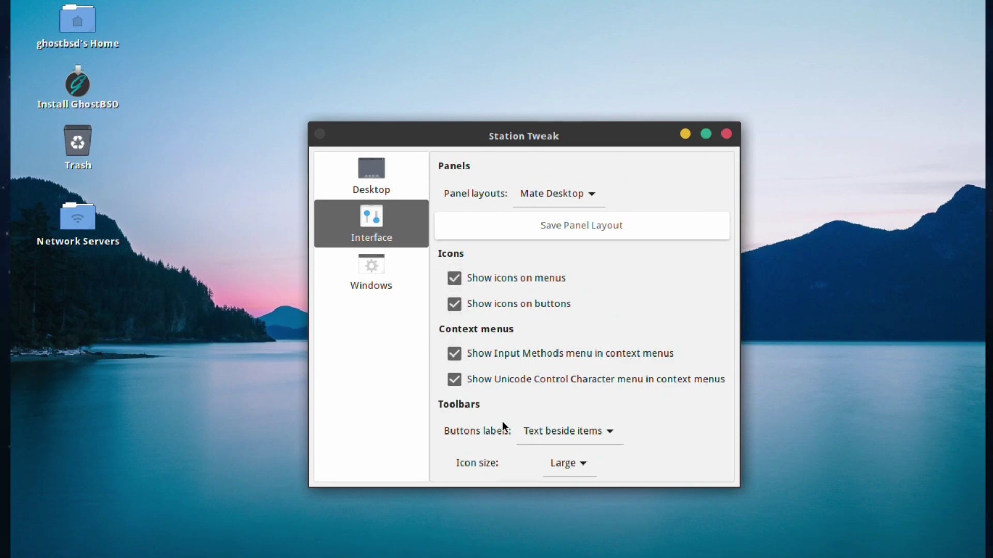
pyautogui.click(599, 437)
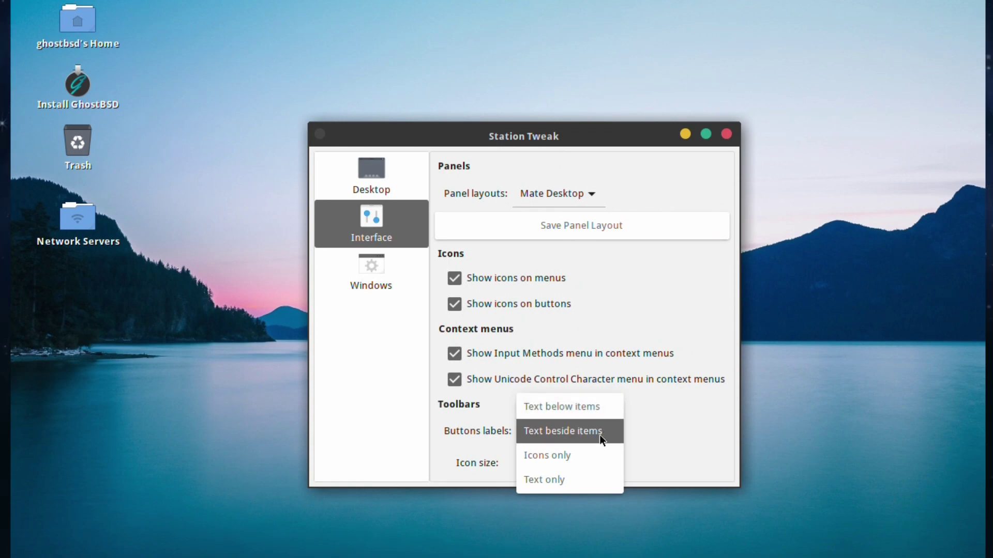
# Try Text below items and Icons only for button labels, settling on Text below items
pyautogui.click(594, 406)
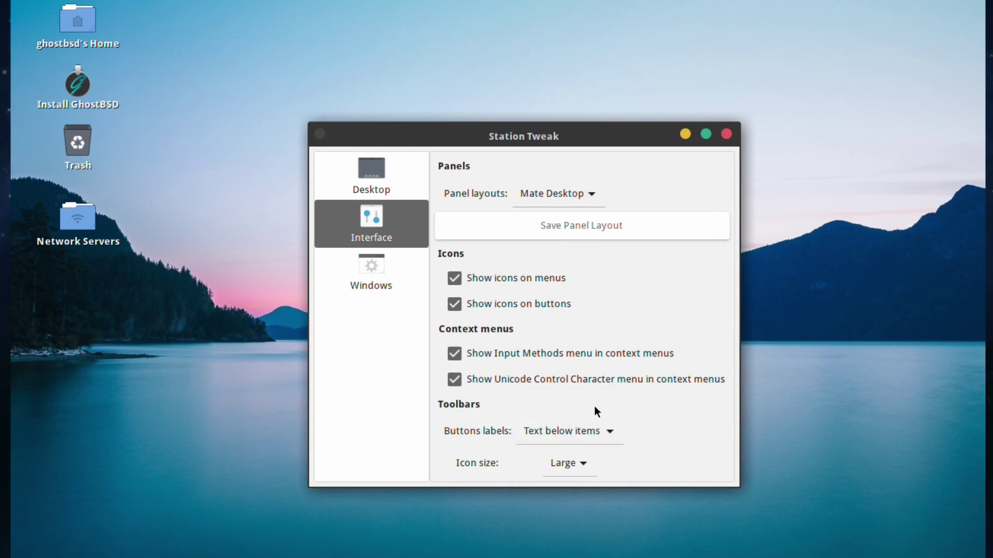
pyautogui.click(591, 430)
pyautogui.click(571, 480)
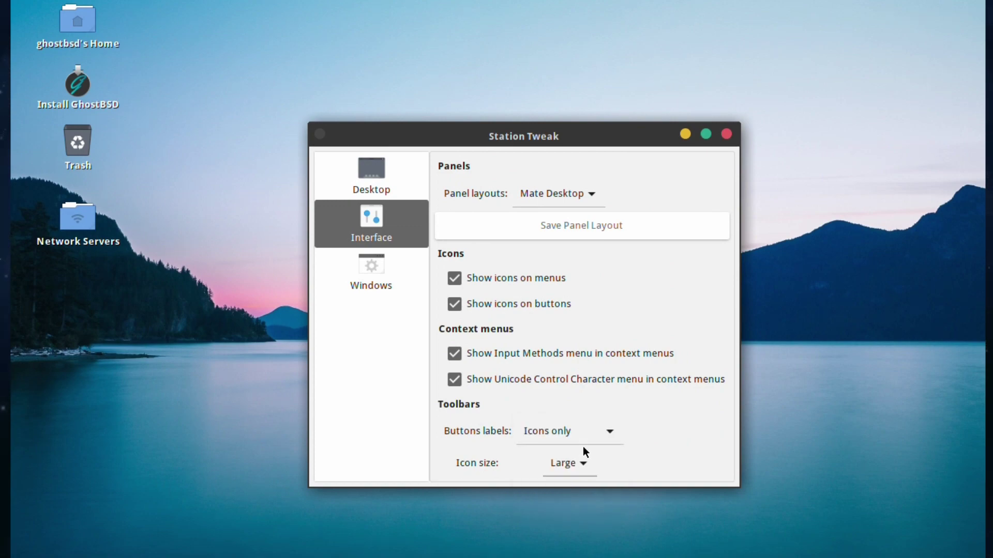
pyautogui.click(585, 430)
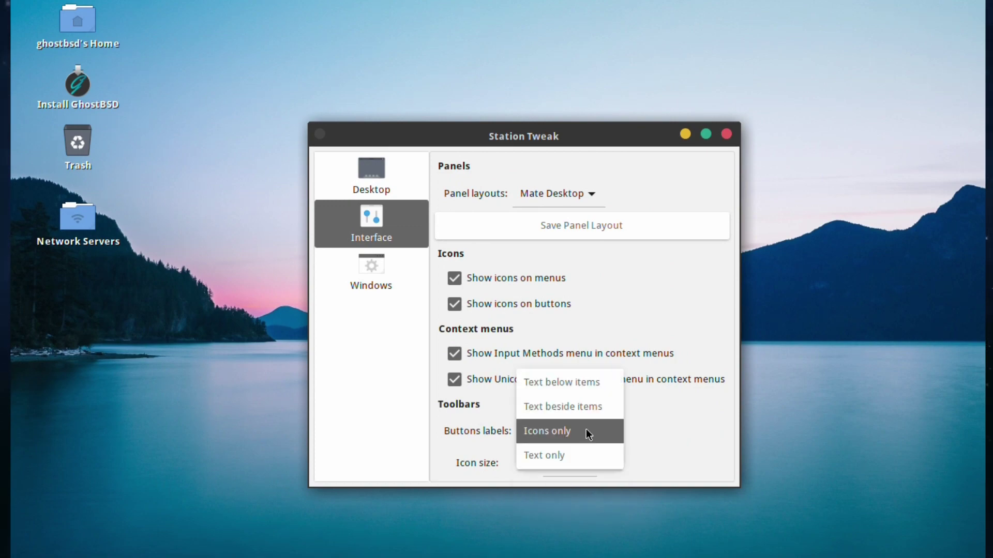
pyautogui.click(589, 378)
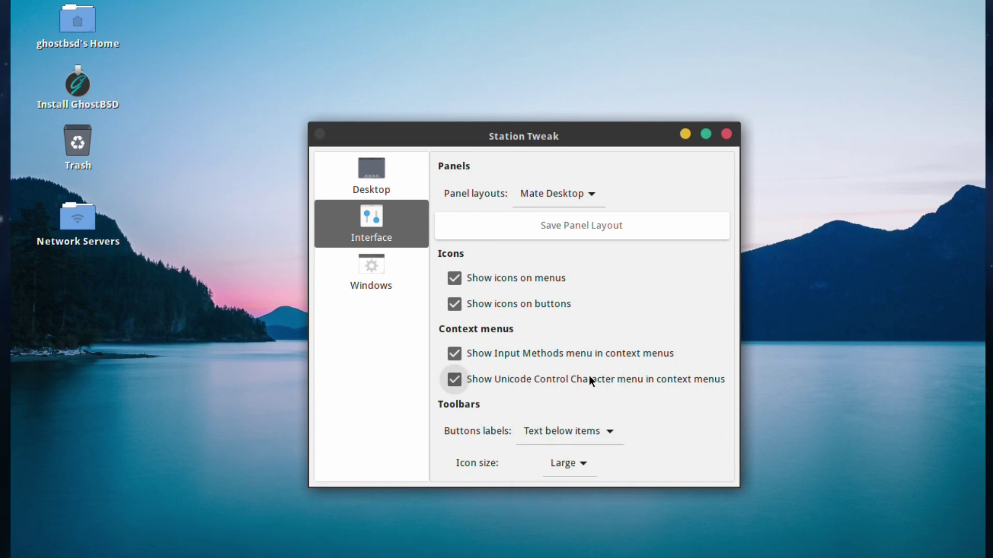
# On the Windows page, toggle 'Don't show window content while dragging' on and off, then untick Use compositing
pyautogui.click(376, 264)
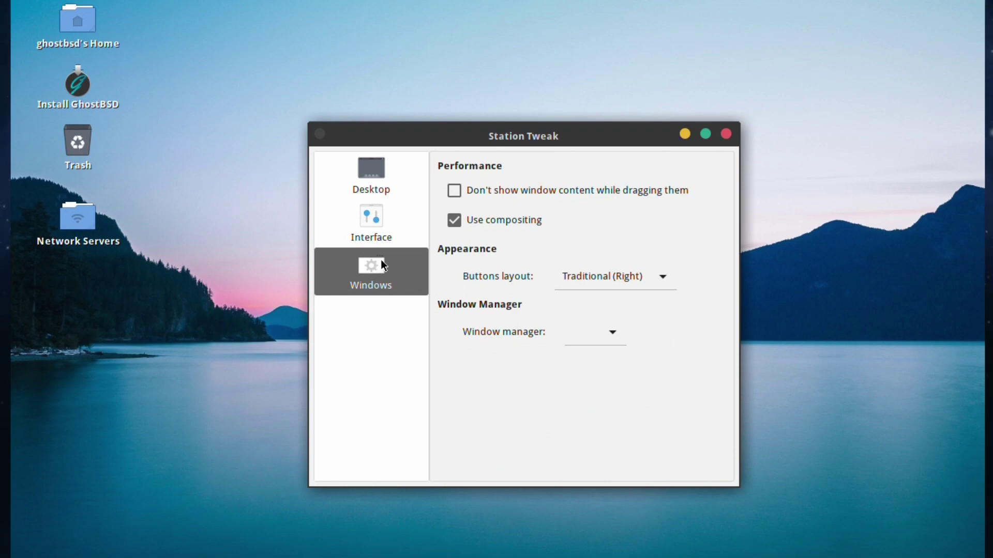
pyautogui.moveTo(487, 145); pyautogui.dragTo(464, 89)
pyautogui.click(451, 181)
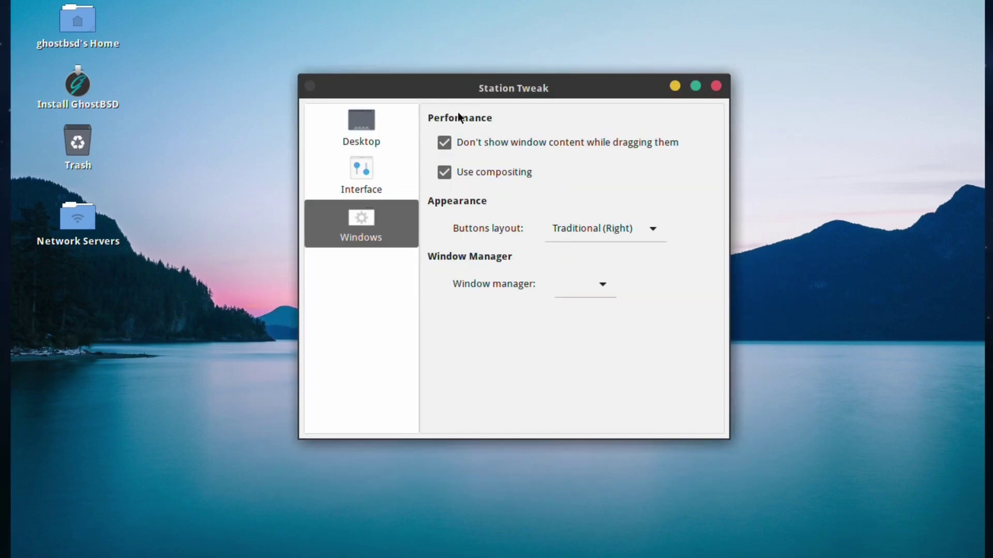
pyautogui.click(453, 143)
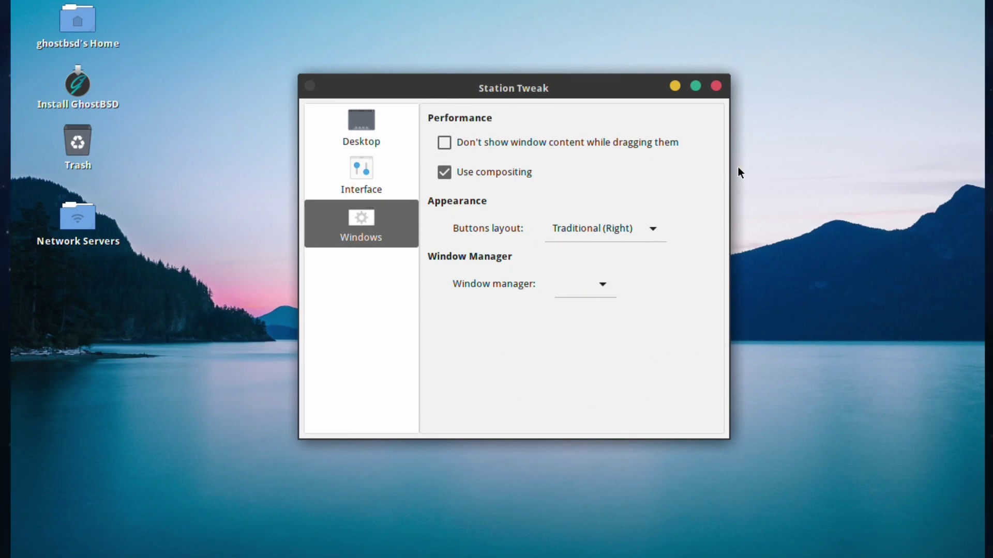
pyautogui.click(448, 173)
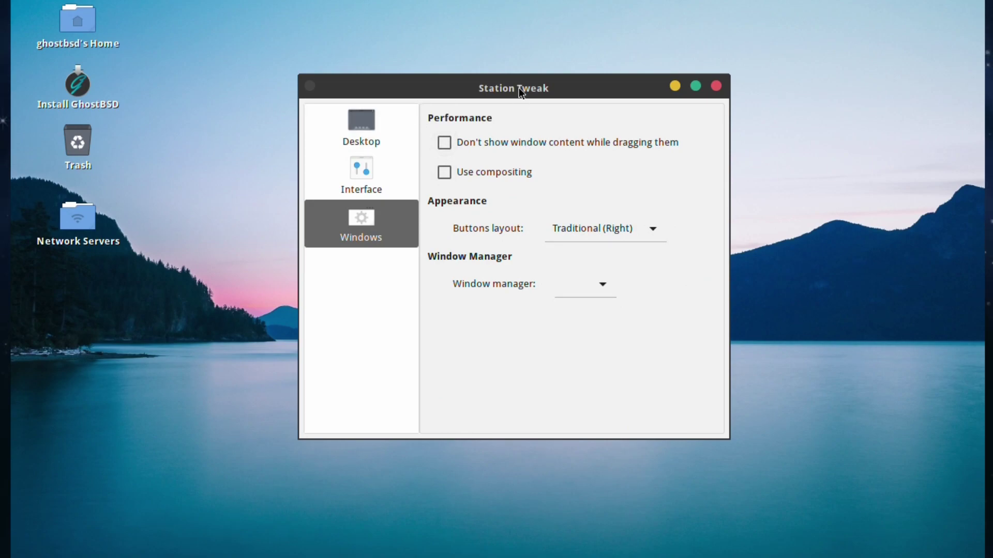
pyautogui.moveTo(519, 88); pyautogui.dragTo(513, 35)
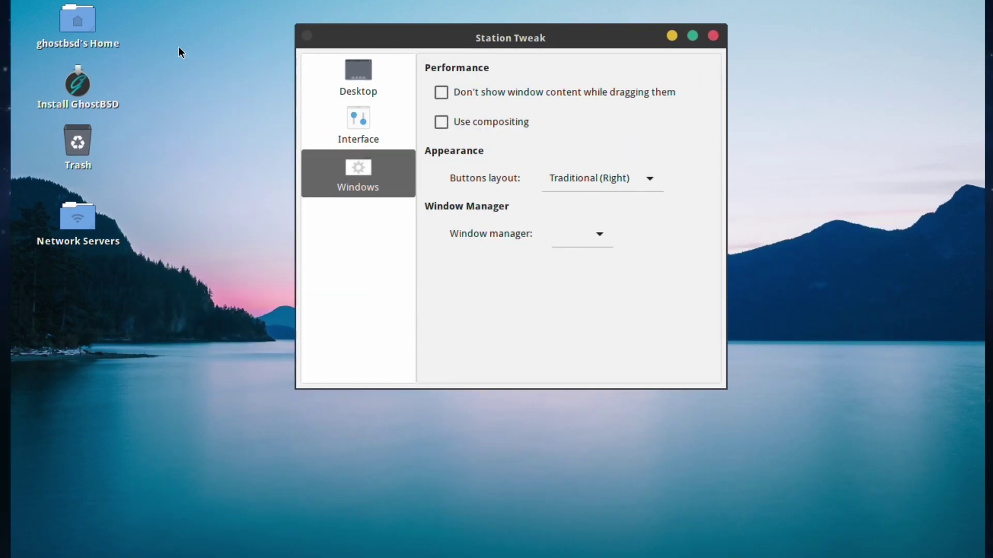
# Open the home folder in the file manager and move its window down and left
pyautogui.doubleClick(79, 32)
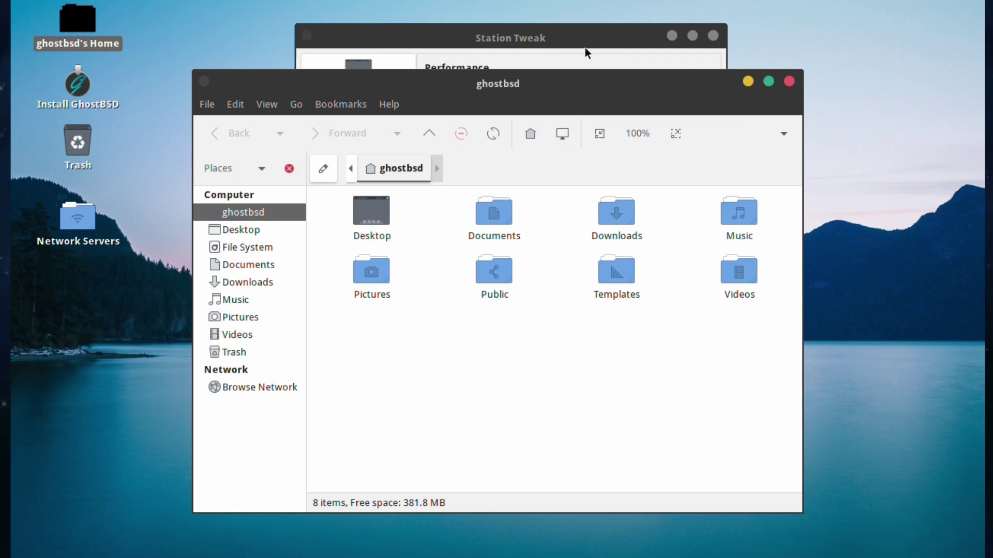
pyautogui.click(788, 83)
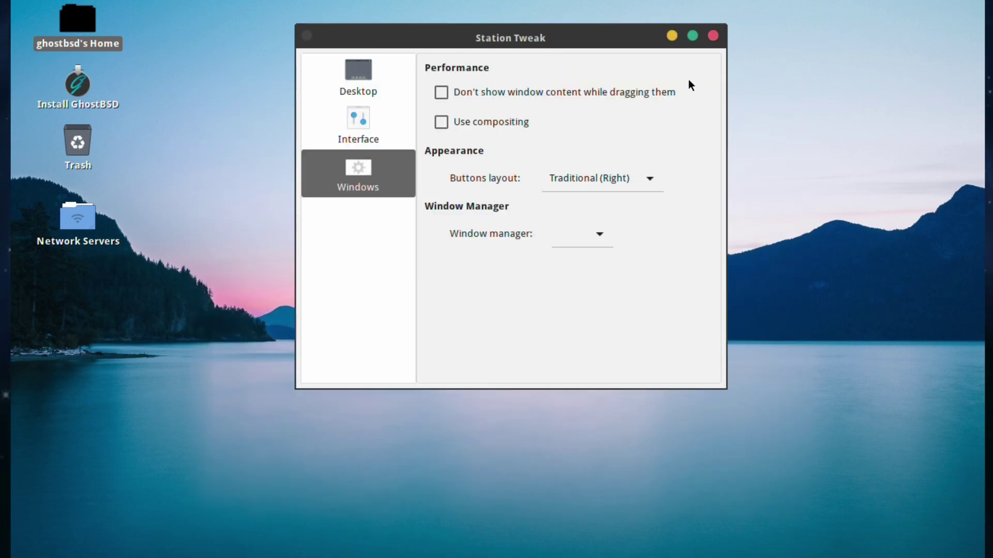
pyautogui.doubleClick(107, 41)
pyautogui.moveTo(601, 82); pyautogui.dragTo(408, 231)
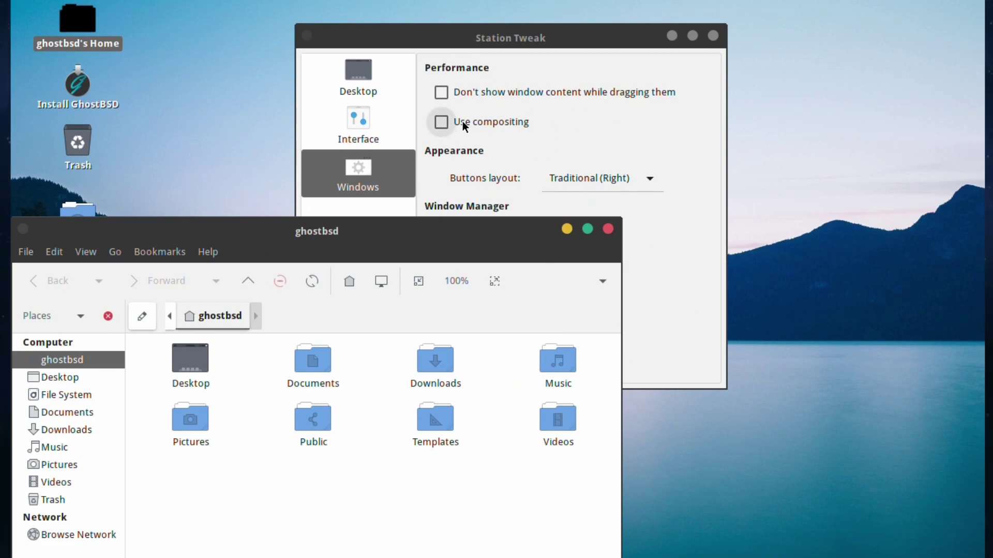
# Toggle compositing on and off again, drag the settings window to test outline moving, then close the file manager
pyautogui.click(441, 122)
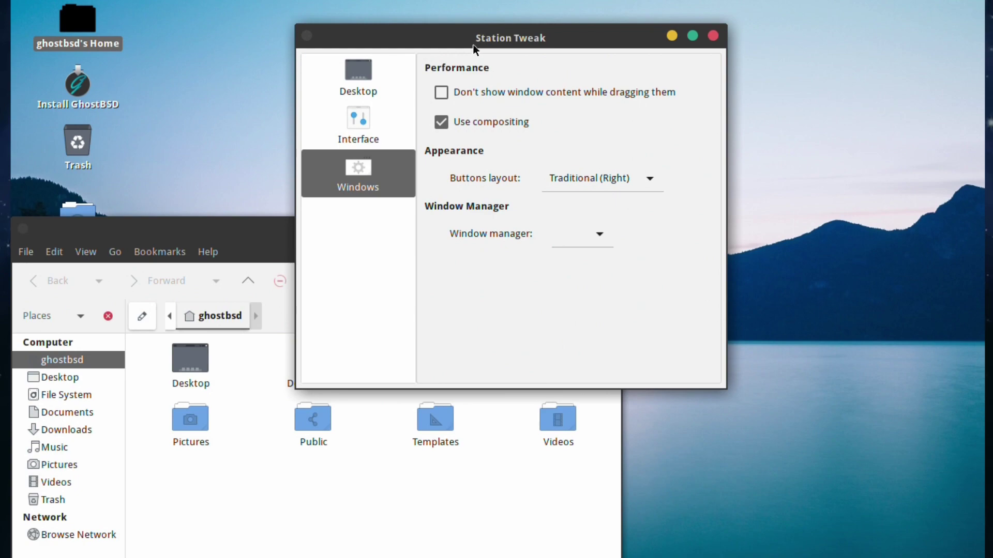
pyautogui.moveTo(410, 32); pyautogui.dragTo(365, 59)
pyautogui.click(403, 126)
pyautogui.click(400, 146)
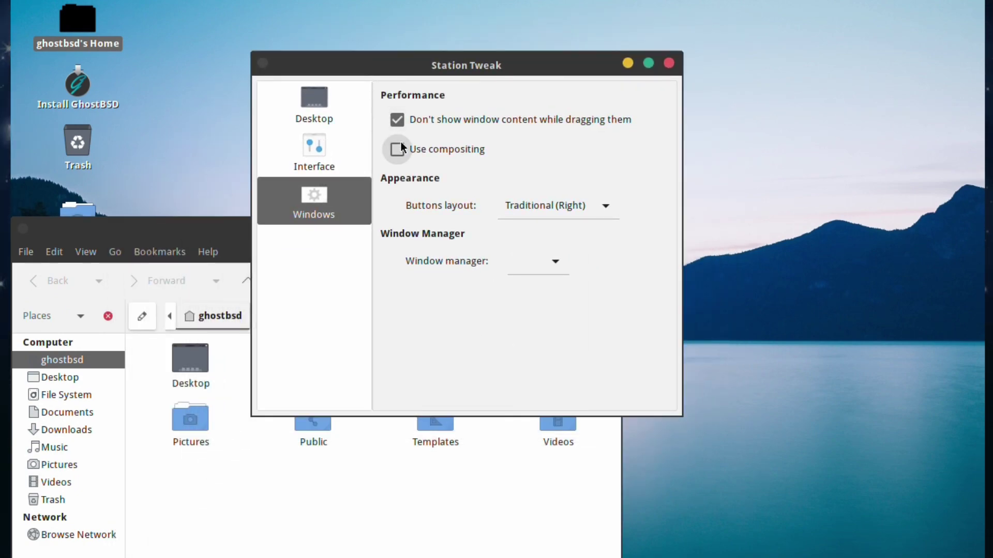
pyautogui.moveTo(435, 65); pyautogui.dragTo(322, 18)
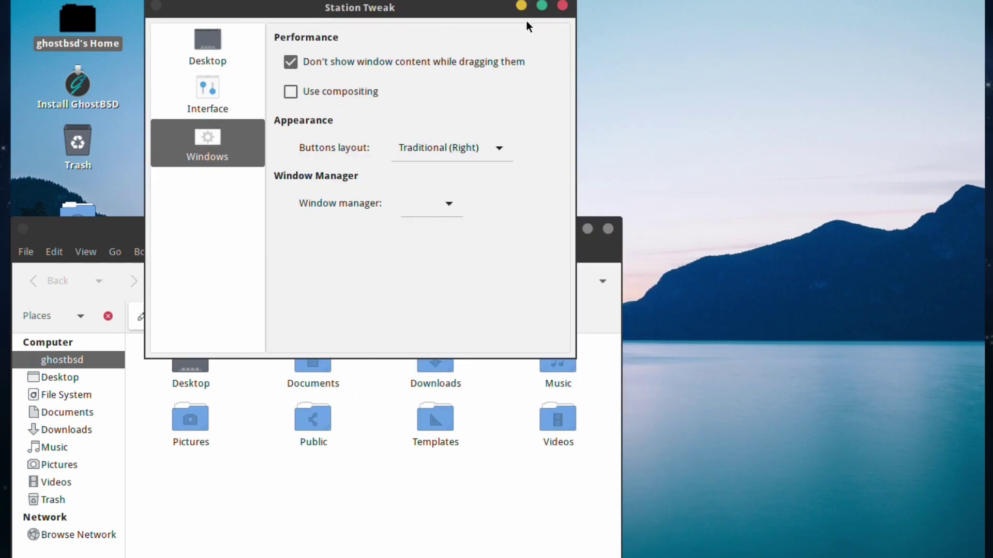
pyautogui.moveTo(503, 10); pyautogui.dragTo(636, 104)
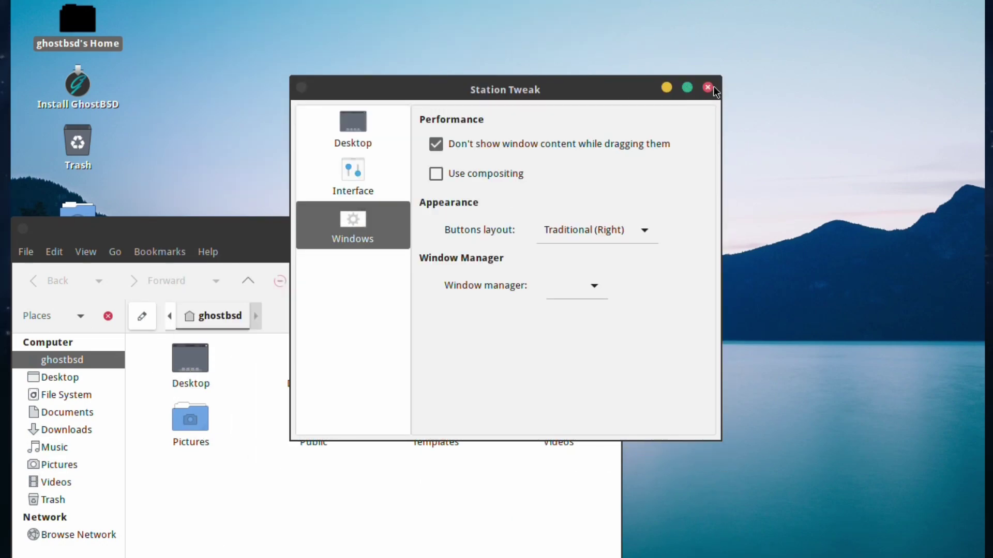
pyautogui.click(238, 225)
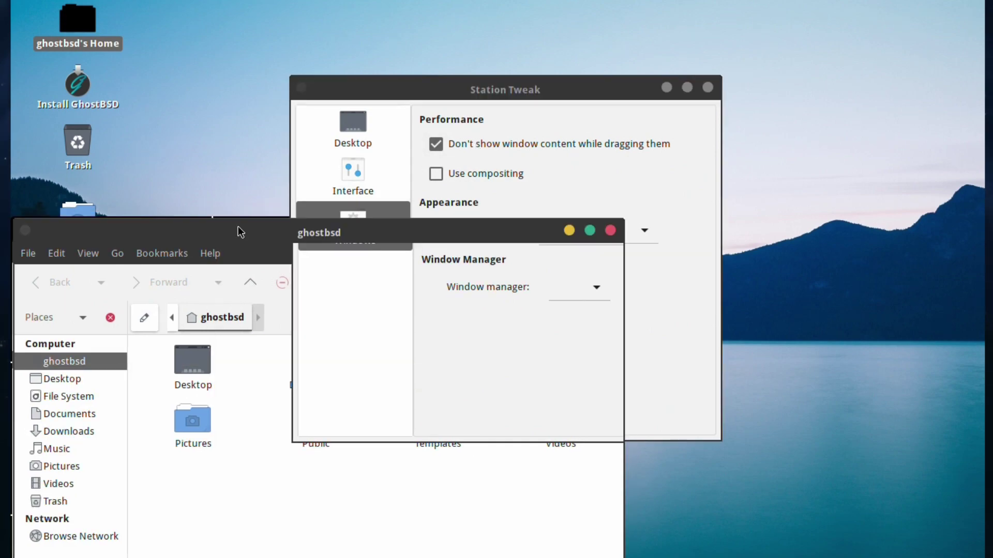
pyautogui.click(610, 231)
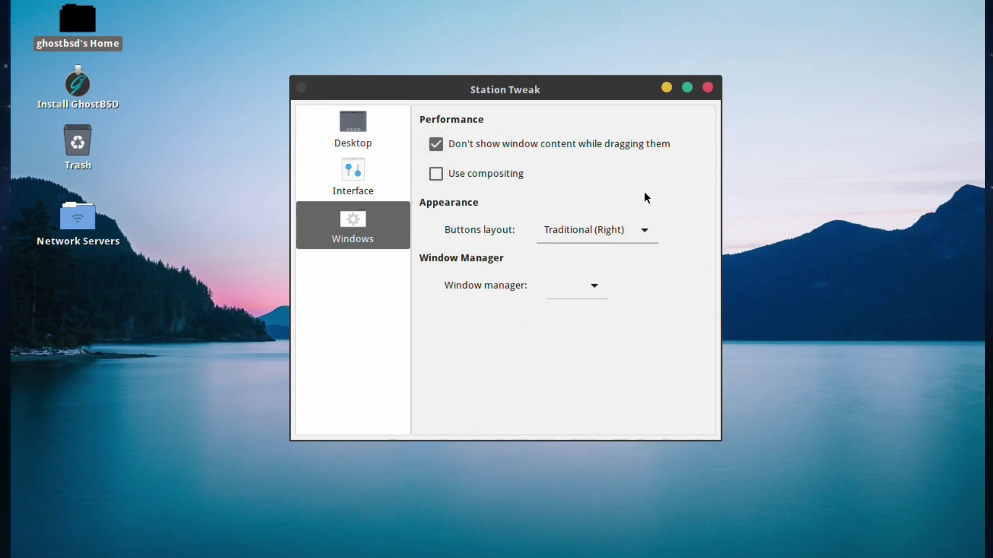
# Try the Contemporary (Left) button layout, then return to Traditional (Right)
pyautogui.click(634, 233)
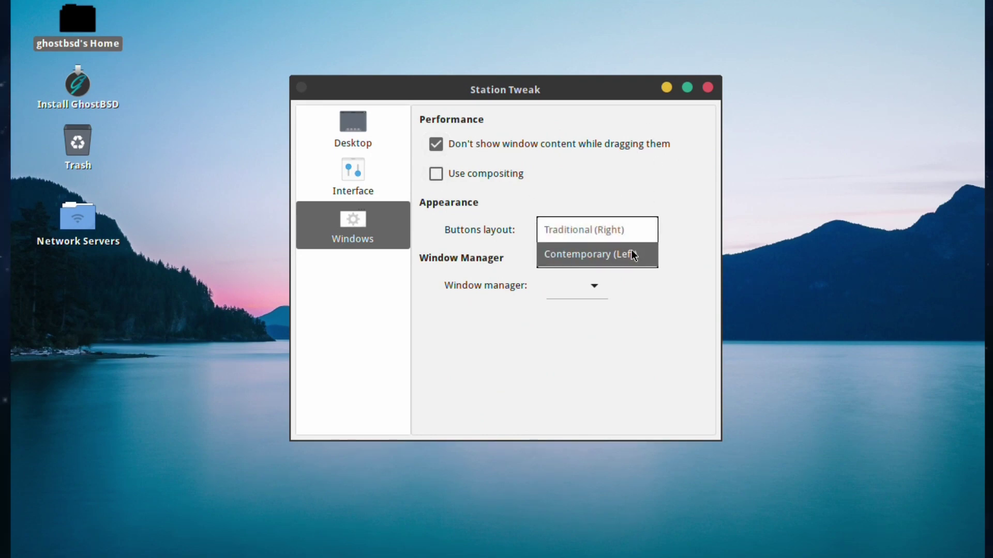
pyautogui.click(631, 254)
pyautogui.click(632, 239)
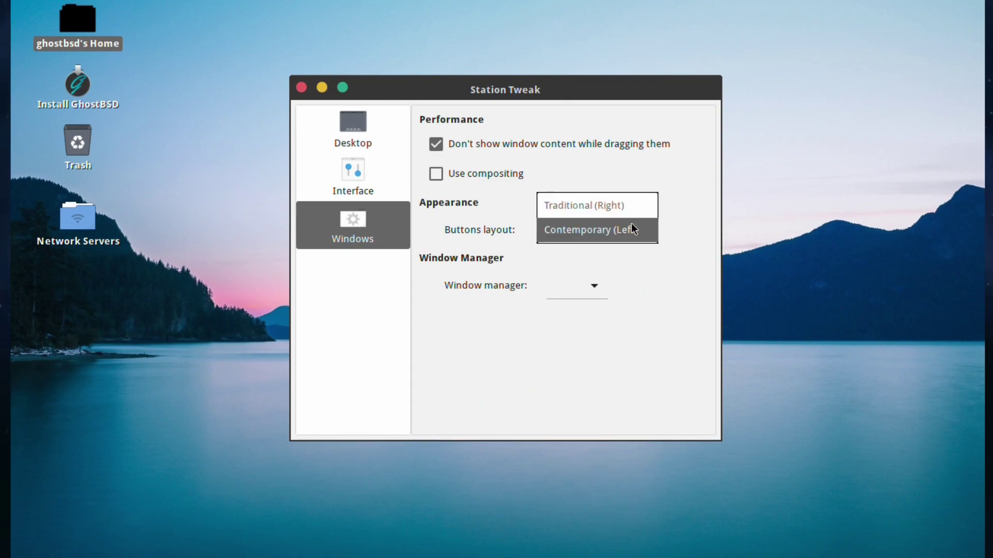
pyautogui.click(633, 202)
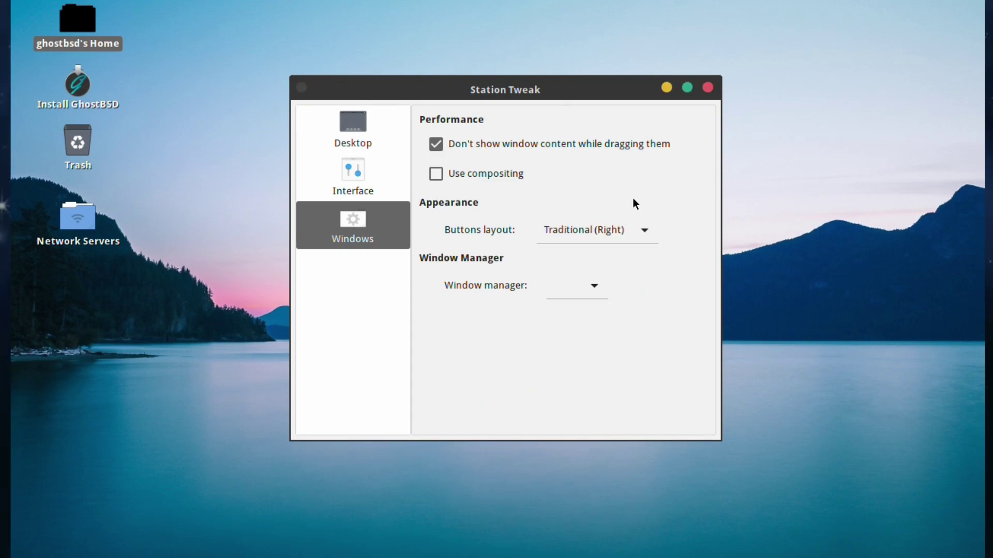
# Re-enable Use compositing and apply Marco as the window manager
pyautogui.click(436, 174)
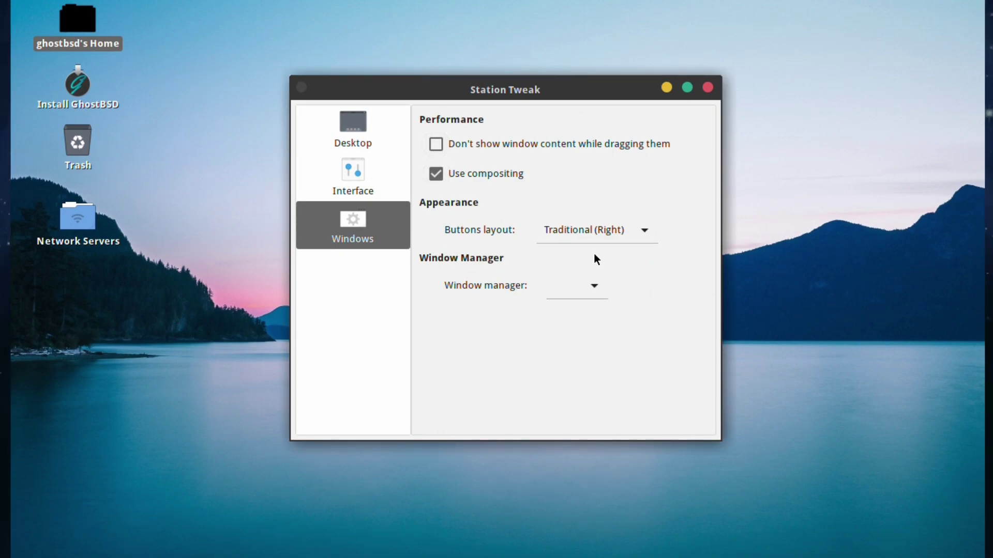
pyautogui.click(585, 285)
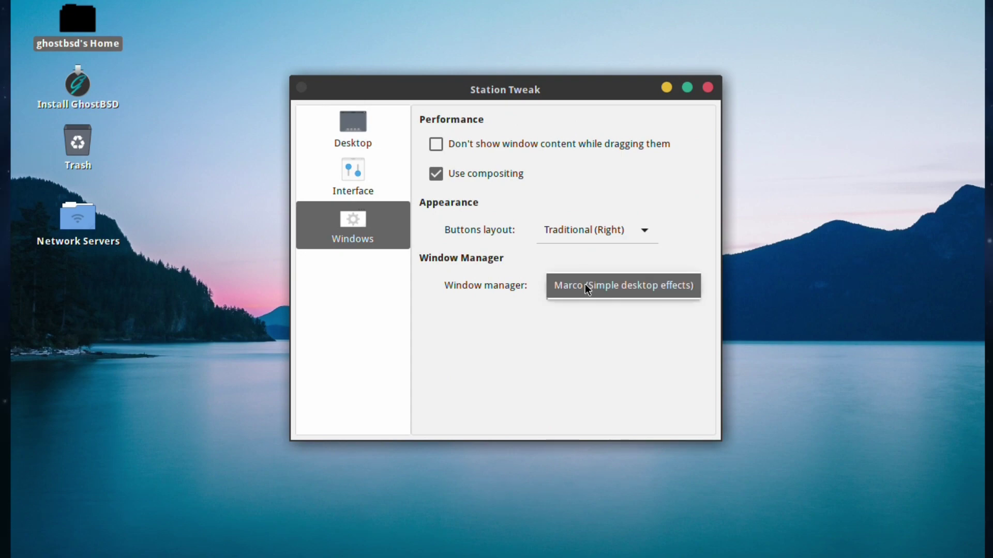
pyautogui.click(580, 291)
pyautogui.click(581, 299)
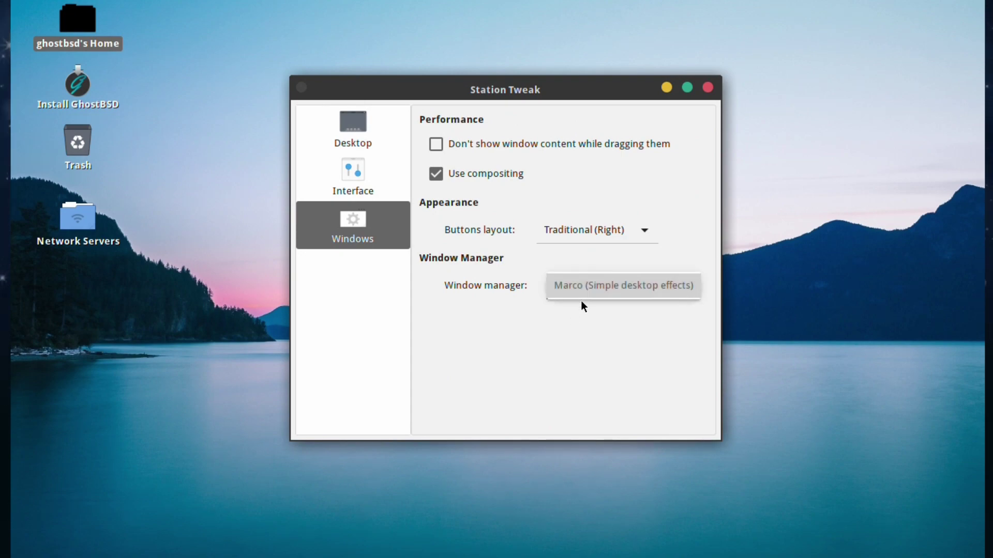
pyautogui.click(582, 288)
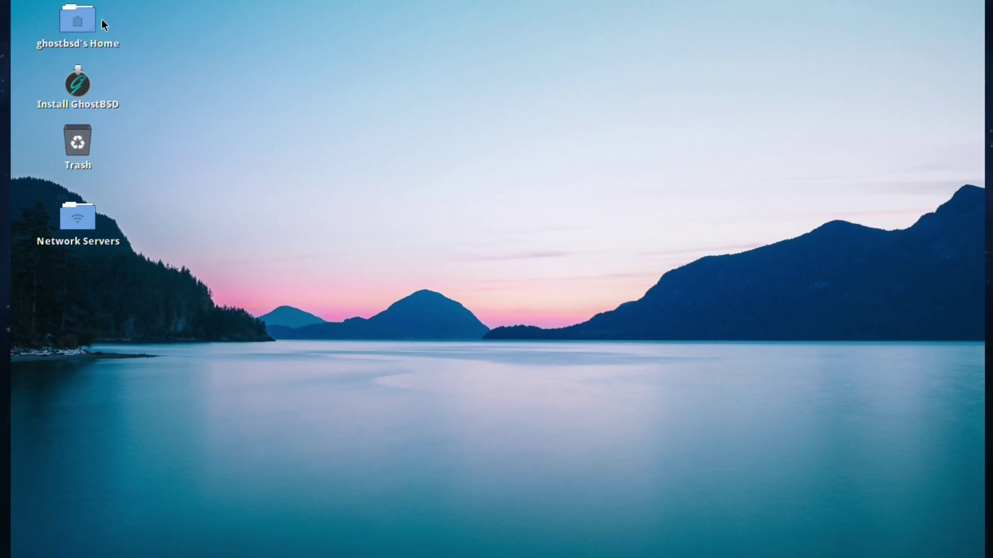
# Relaunch Station Tweak from System > Preferences > Personal and check its Windows page, then go to Interface
pyautogui.hotkey('alt', 'F1')
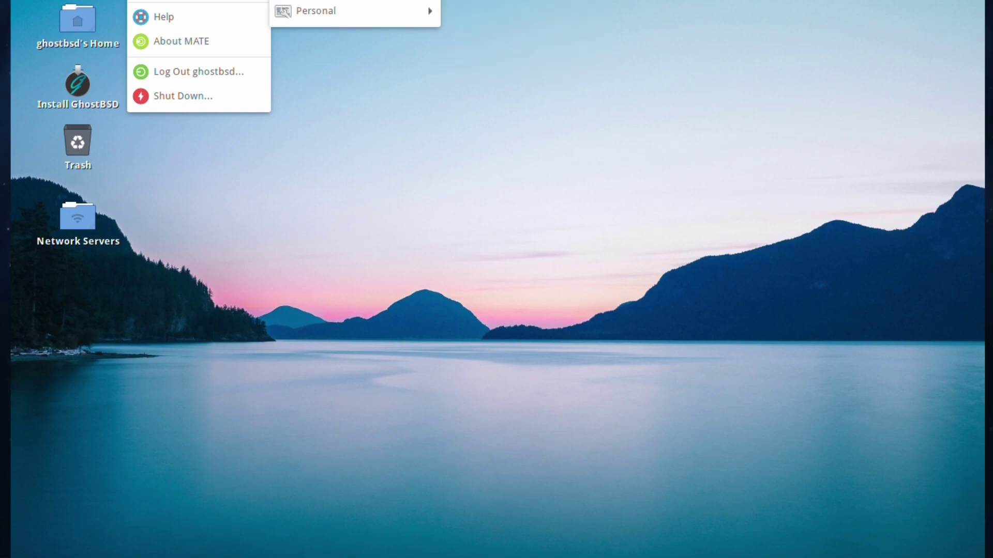
pyautogui.press('Right')
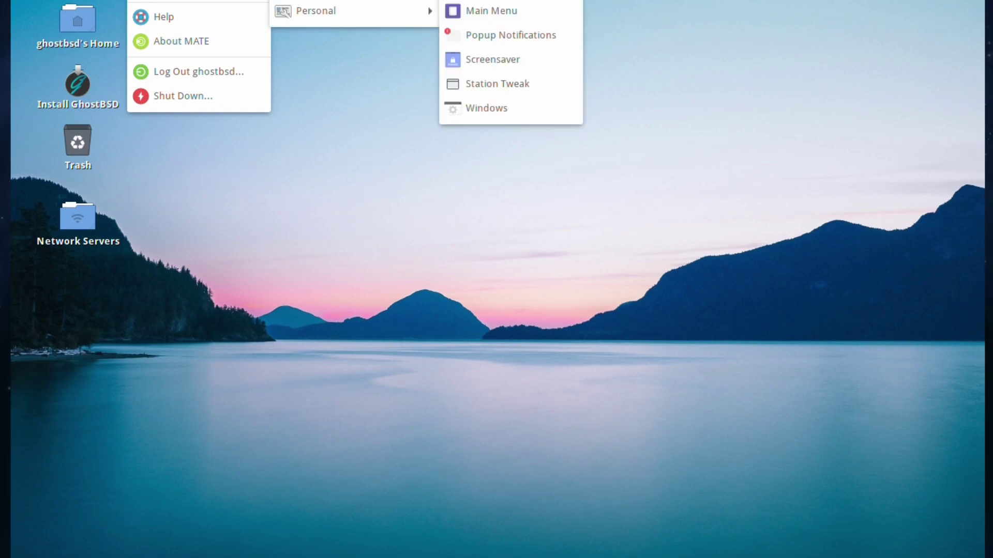
pyautogui.click(487, 81)
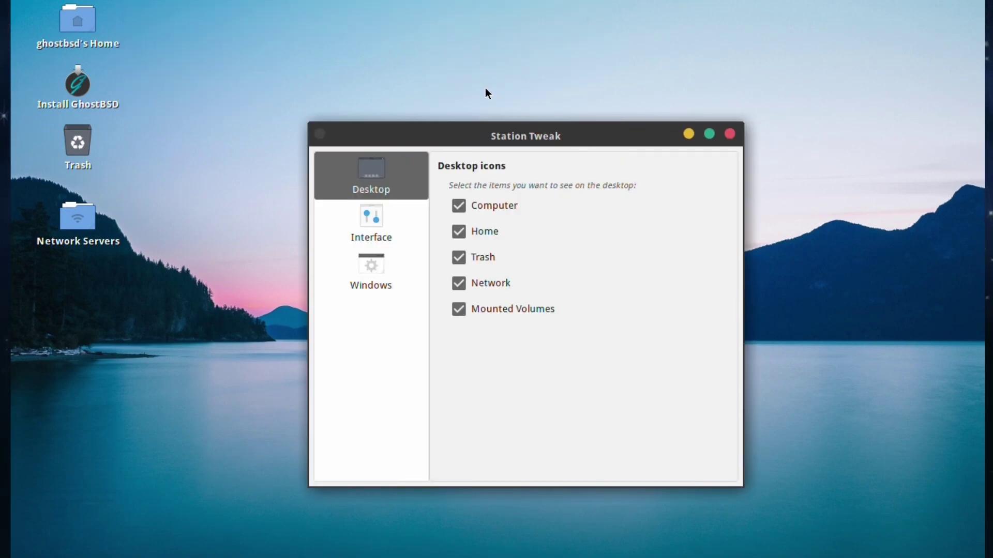
pyautogui.click(374, 287)
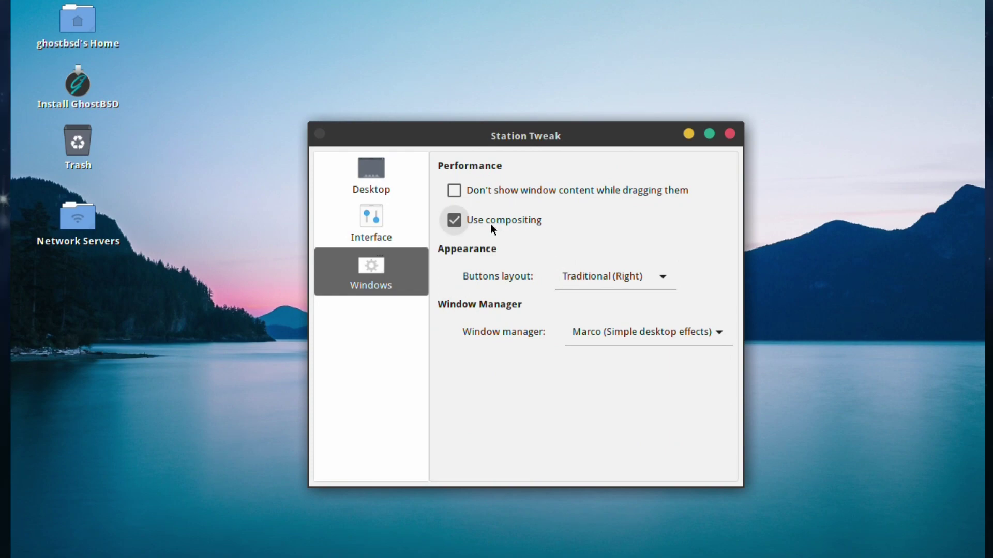
pyautogui.click(351, 239)
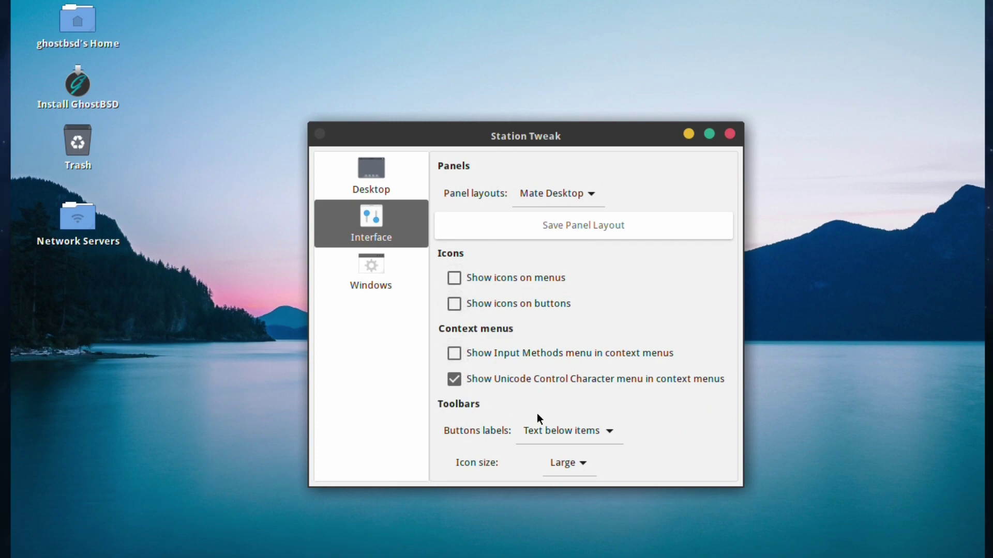
# Untick Show Unicode Control Character menu and set toolbar icon size to Small
pyautogui.click(472, 379)
pyautogui.click(582, 457)
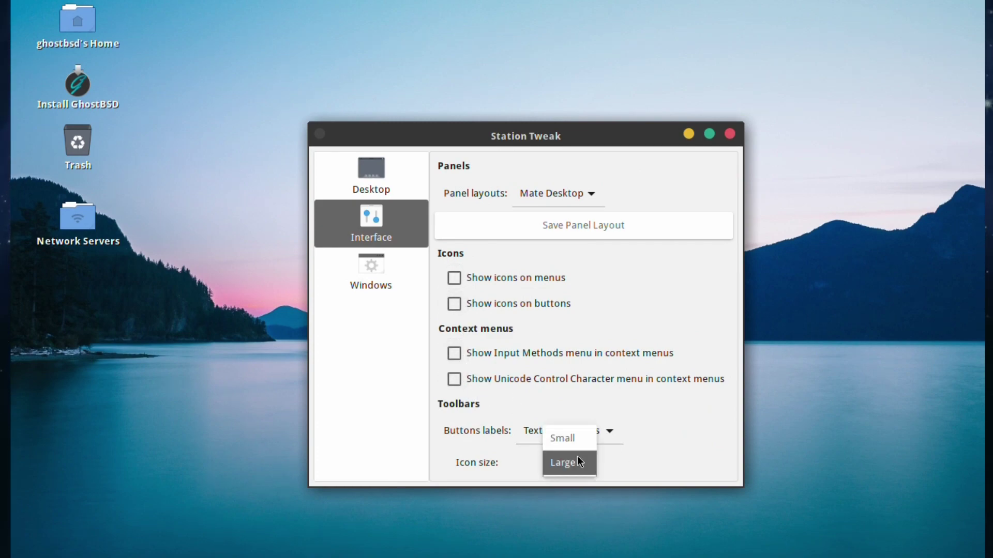
pyautogui.click(578, 438)
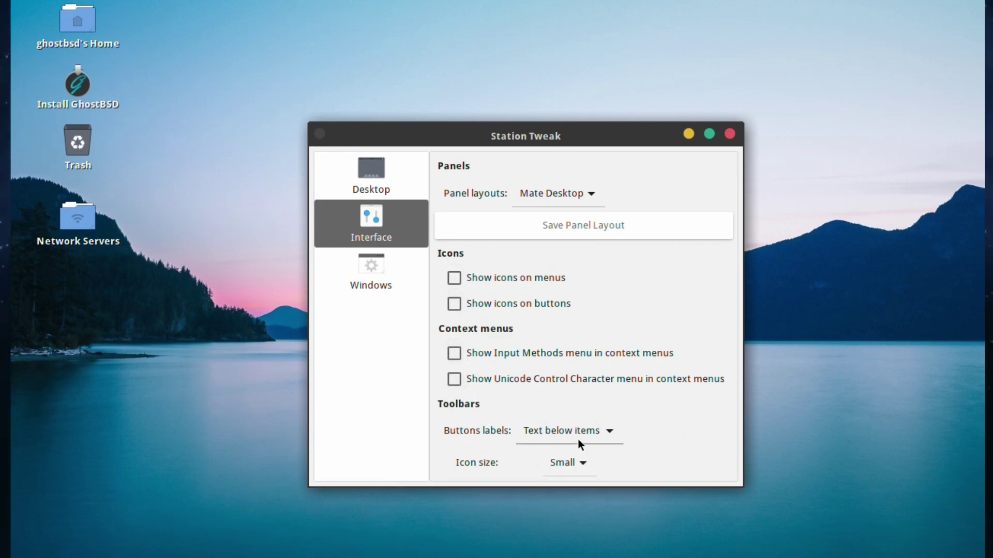
# Close Station Tweak and relaunch it from System > Preferences > Personal
pyautogui.click(729, 134)
pyautogui.click(150, 1)
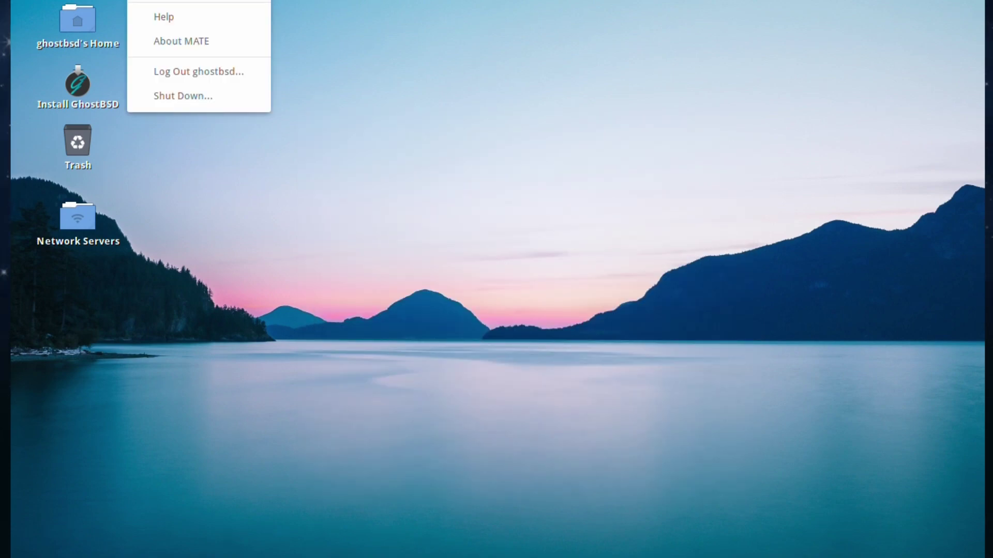
pyautogui.click(360, 206)
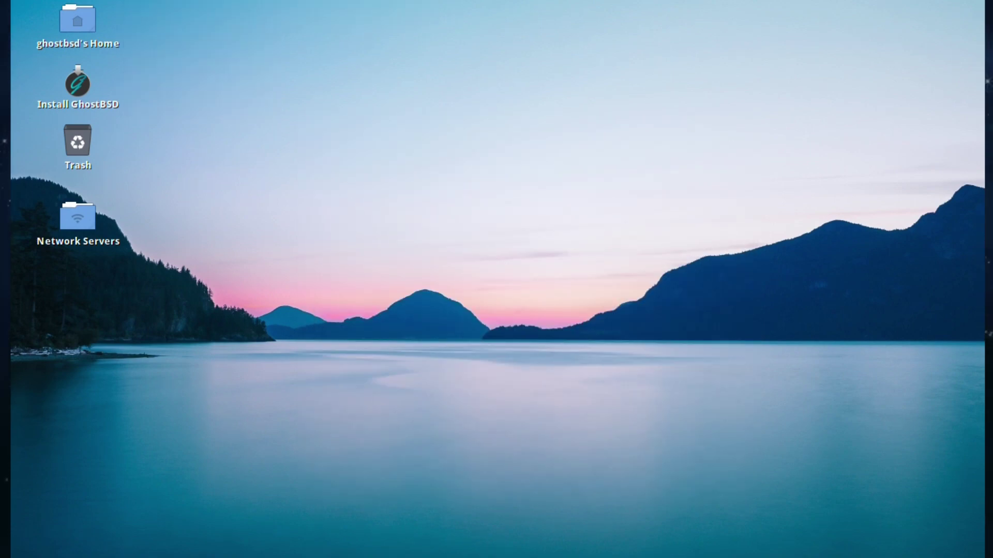
pyautogui.hotkey('alt', 'F1')
pyautogui.press('Right')
pyautogui.press('Right')
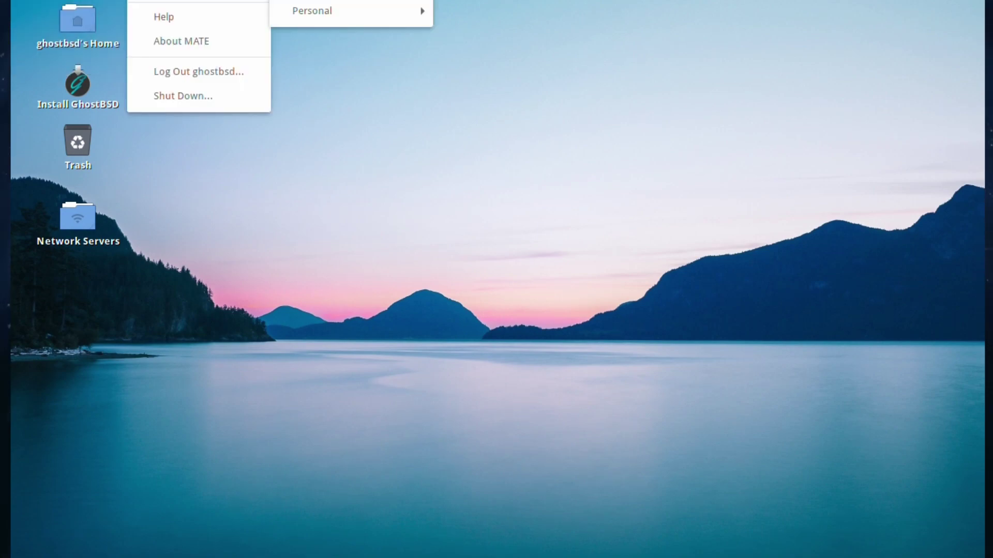
pyautogui.moveTo(371, 2)
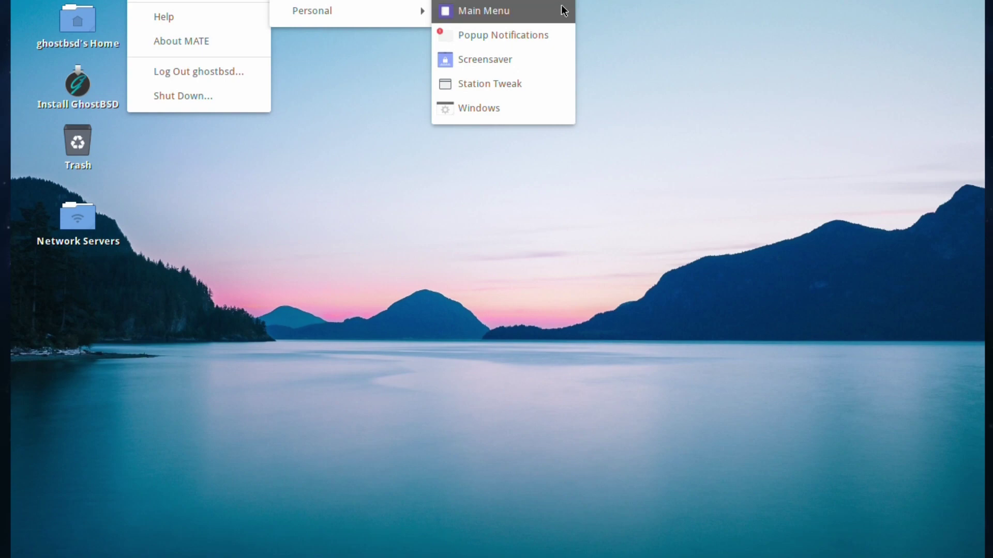
pyautogui.click(531, 83)
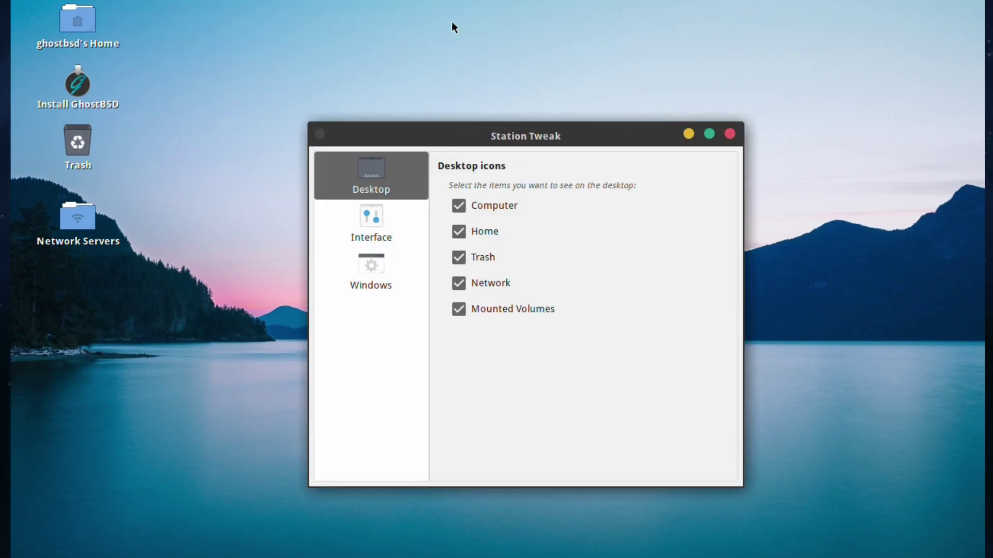